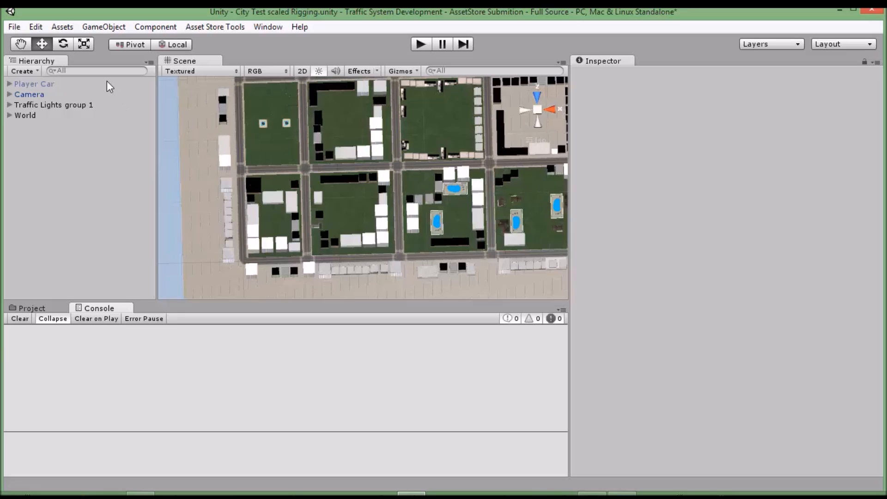
Step: Add an iTS Manager to the scene and select it, with the city's lower-left corner in top view
left_click(105, 26)
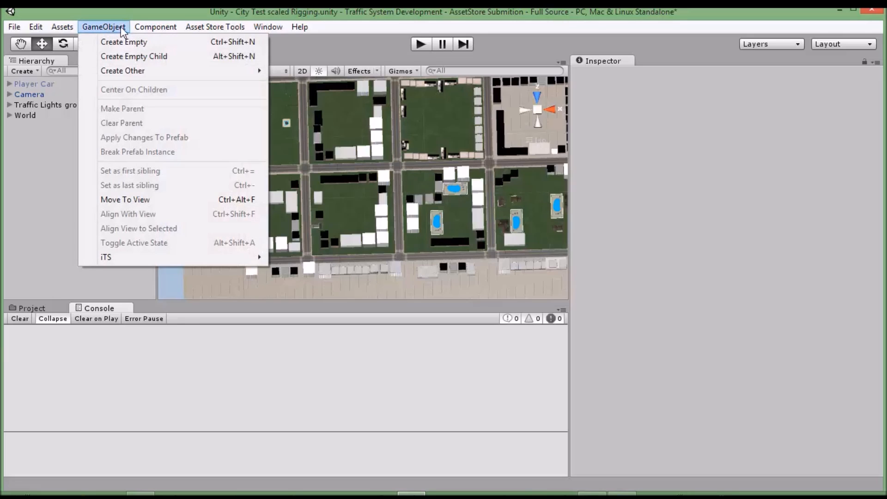
mouse_move(138, 258)
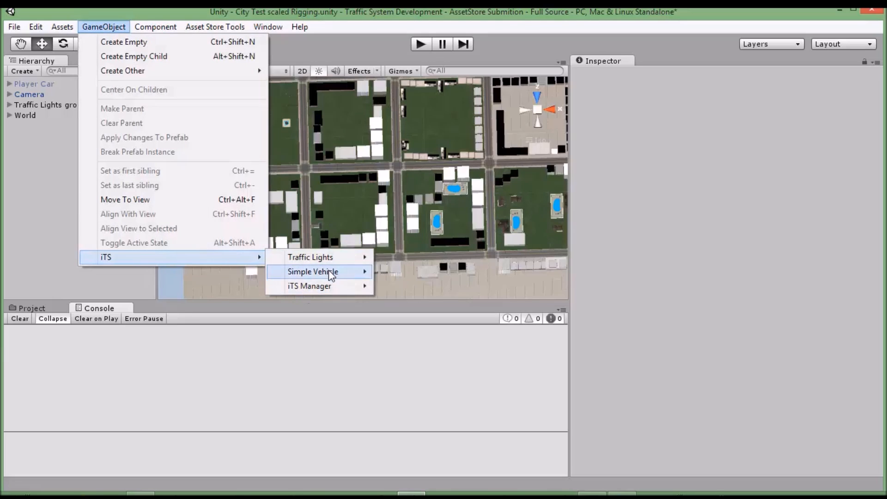
mouse_move(343, 262)
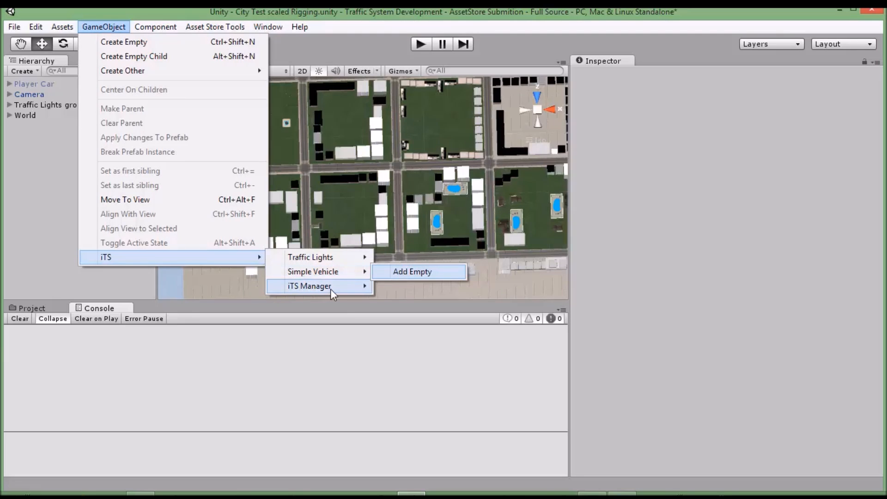
mouse_move(331, 290)
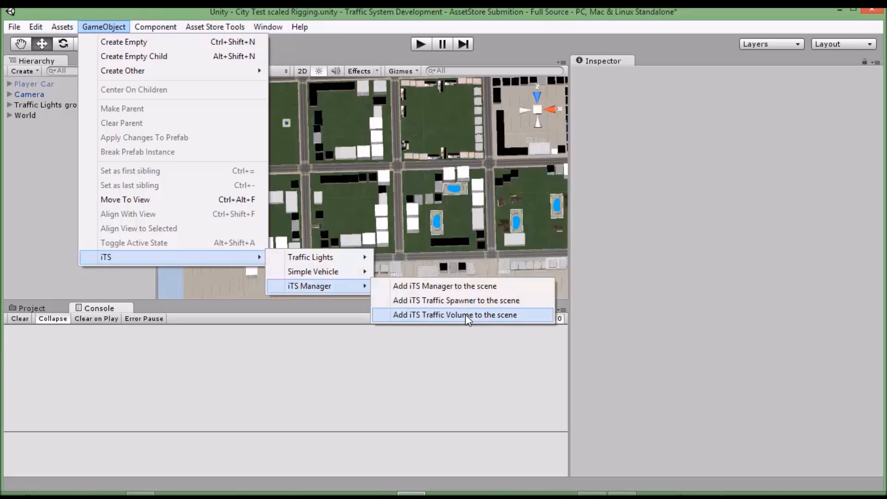
left_click(487, 288)
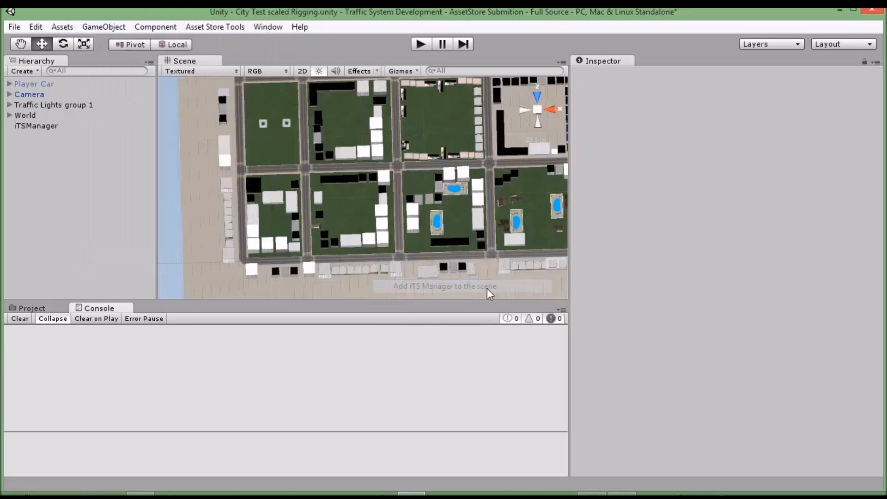
left_click(33, 123)
middle_click_drag(305, 217, 393, 179)
left_click(538, 122)
left_click(537, 99)
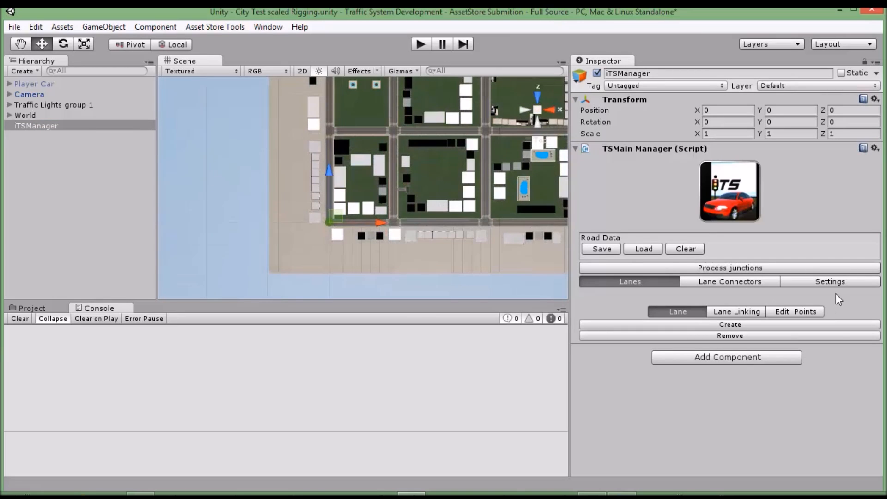
Step: In the manager's settings, set Resolution connector to 2.5
left_click(832, 282)
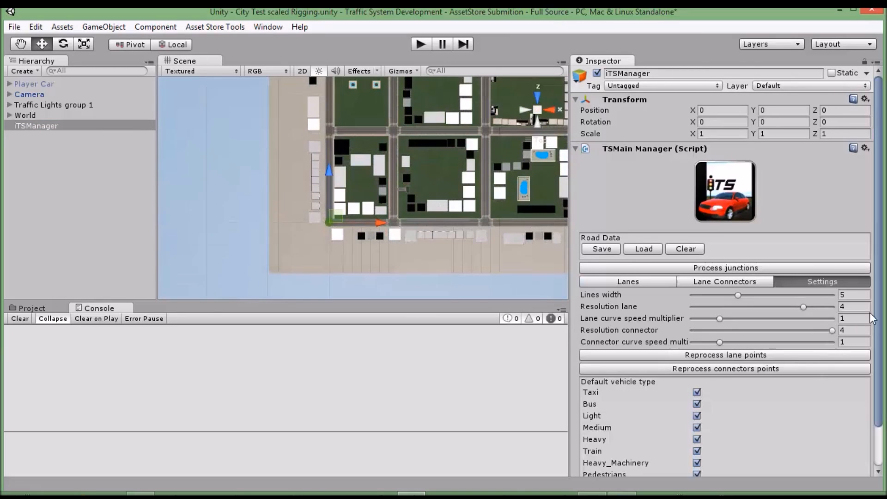
scroll(715, 319, "down", 3)
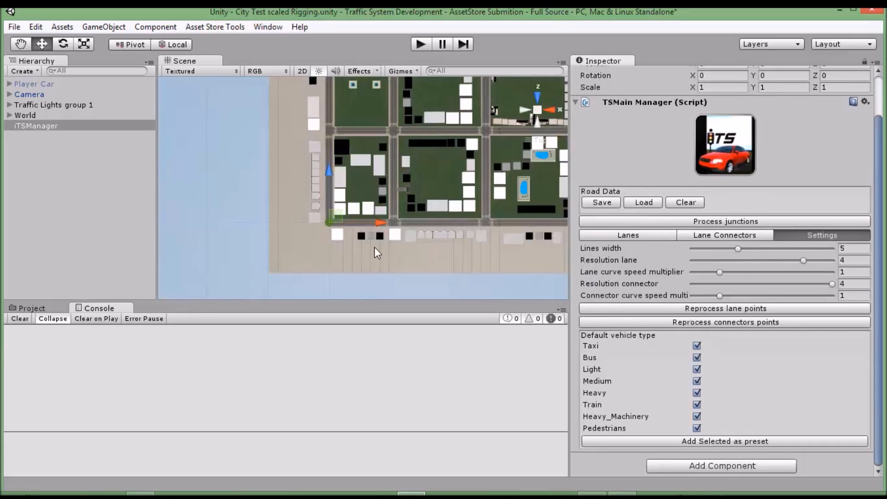
scroll(364, 259, "up", 5)
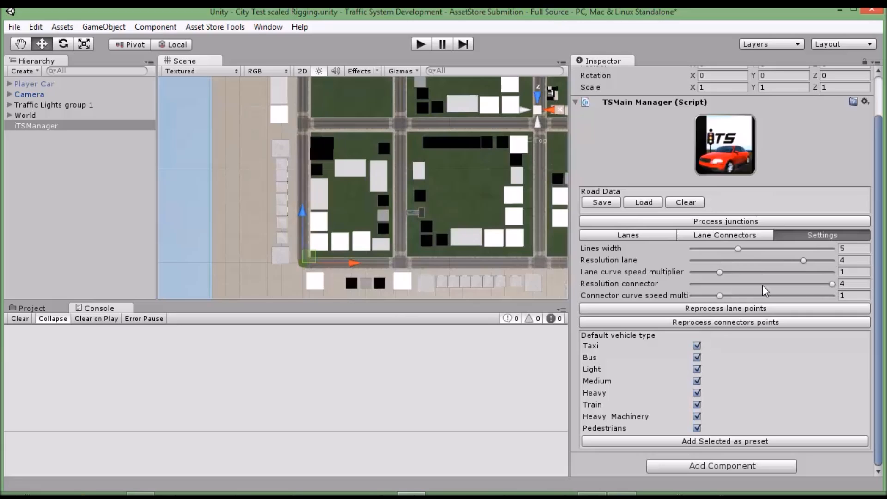
left_click(854, 283)
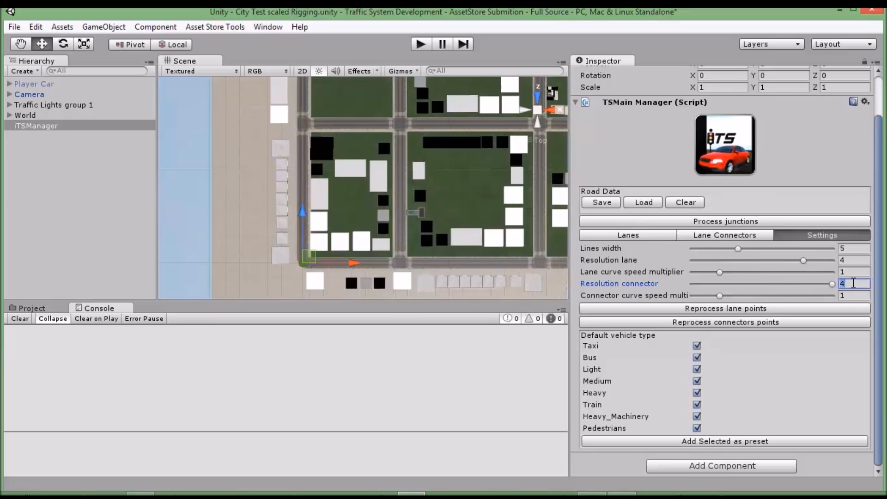
type("2.5")
Step: Exclude Heavy, Train, Heavy_Machinery and Pedestrians from the default vehicle types and add the remaining selection as a preset
left_click(697, 393)
left_click(698, 404)
left_click(697, 417)
left_click(697, 428)
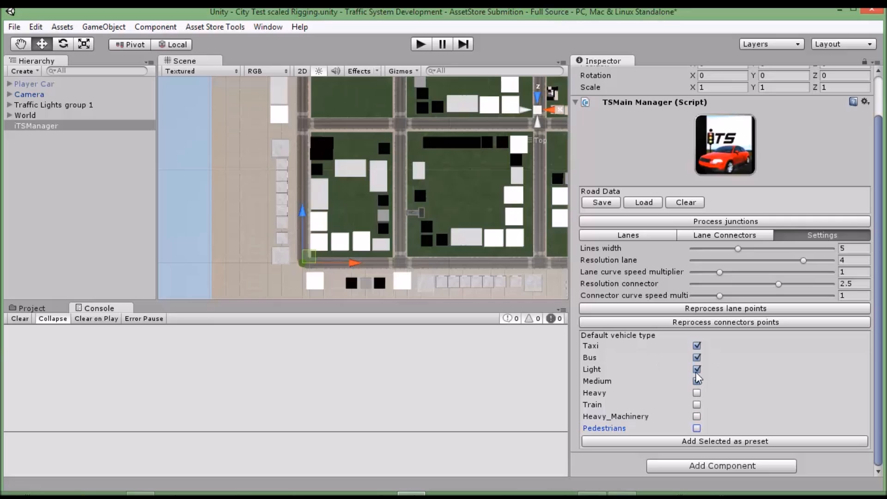
left_click(695, 356)
left_click(737, 440)
scroll(738, 440, "down", 1)
left_click(737, 439)
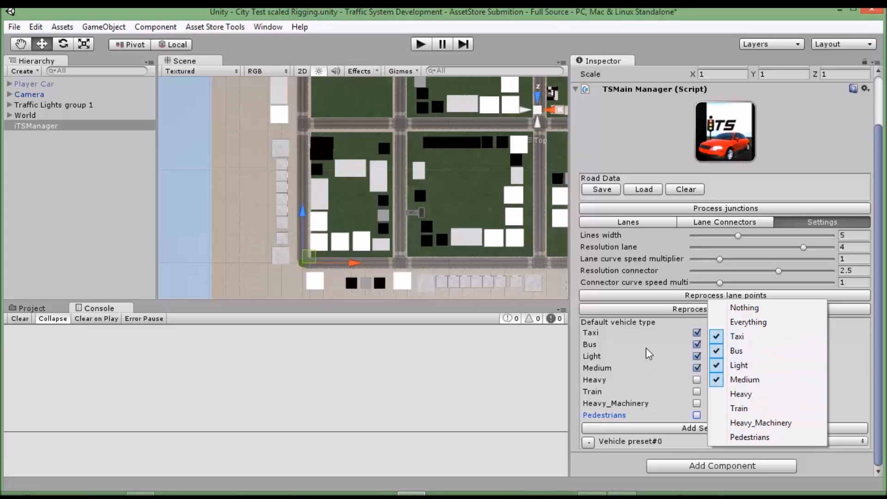
left_click(658, 326)
Step: Select only Pedestrians as the default vehicle type and add that selection as a second preset
left_click(697, 414)
left_click(697, 365)
left_click(697, 356)
left_click(697, 344)
left_click(697, 333)
left_click(718, 422)
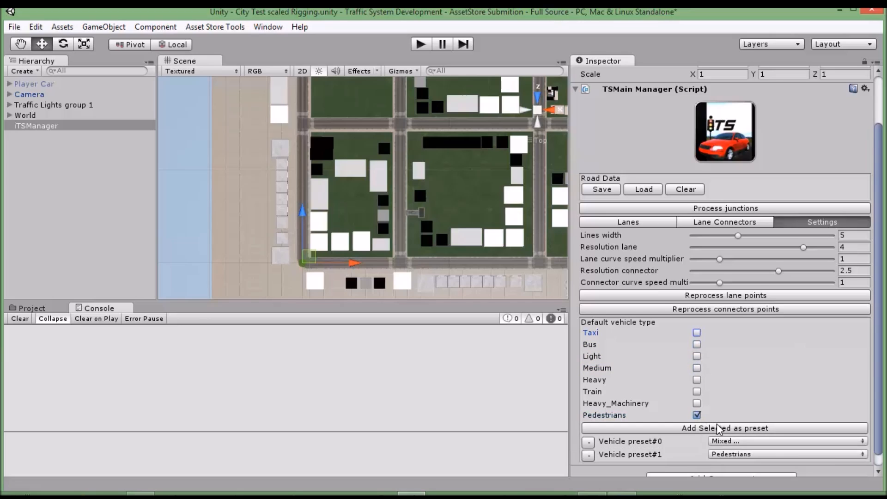
scroll(702, 398, "down", 1)
Step: Set the default vehicle types back to Taxi, Bus, Light and Medium, without Pedestrians
left_click(697, 402)
left_click(697, 355)
left_click(697, 343)
left_click(697, 331)
left_click(697, 320)
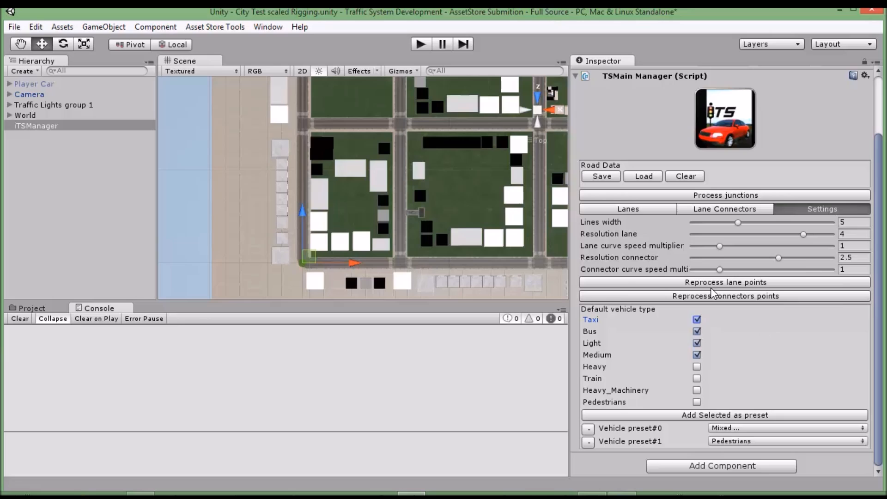
Step: Create a lane on the inner side of the southern road, from the first intersection west to the corner
scroll(693, 284, "up", 5)
left_click(640, 281)
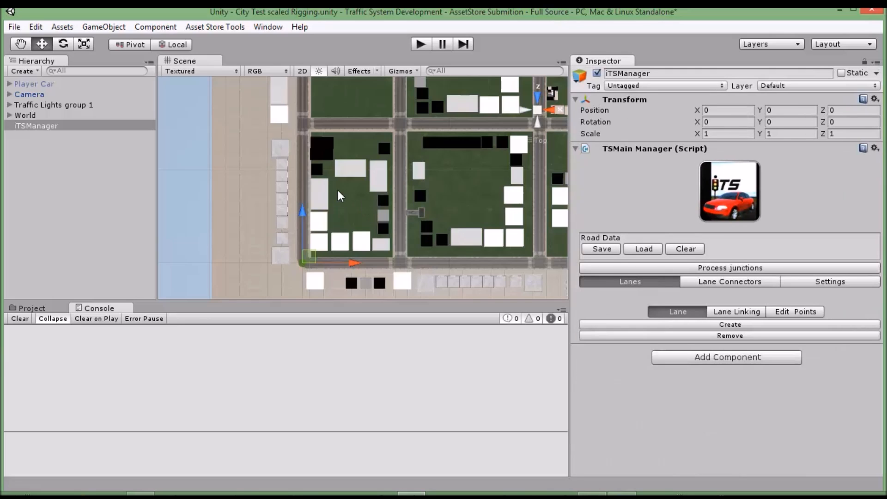
middle_click_drag(339, 185, 376, 188)
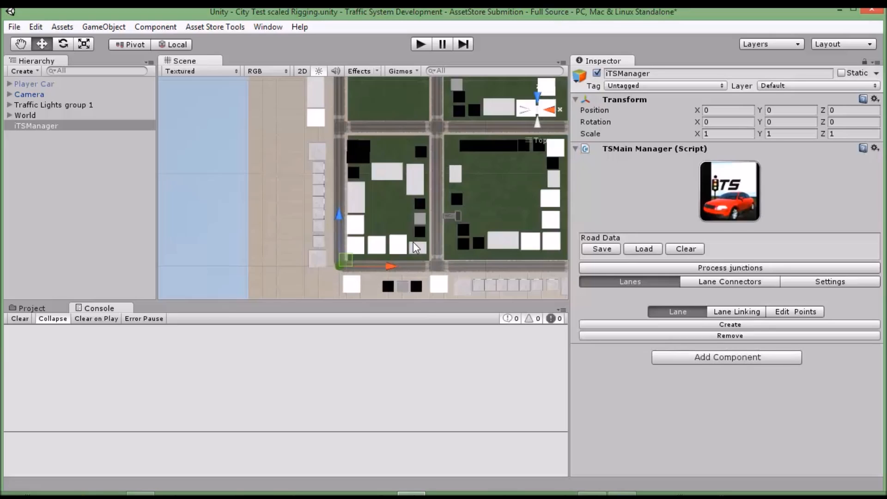
left_click(722, 325)
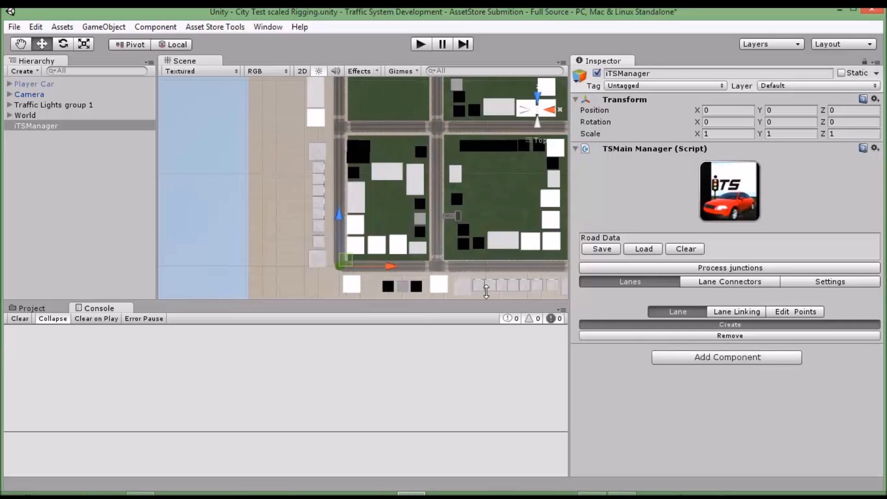
left_click(426, 262)
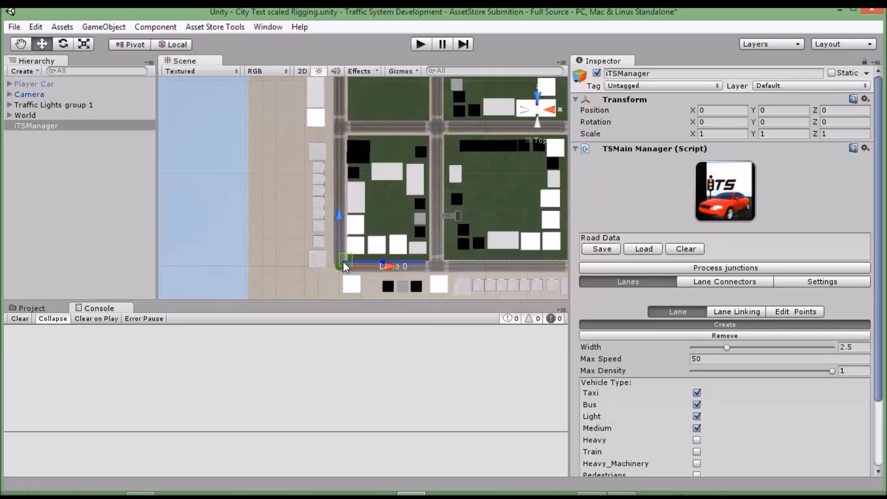
left_click(344, 262)
scroll(405, 220, "up", 3)
scroll(451, 169, "up", 3)
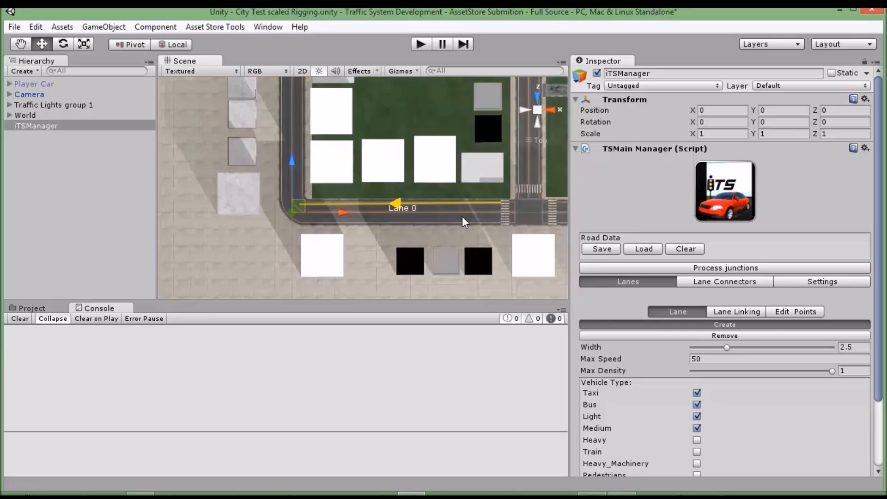
Step: Extend the lane around the corner and north along the western road to the crosswalk by adding lane points
left_click(800, 315)
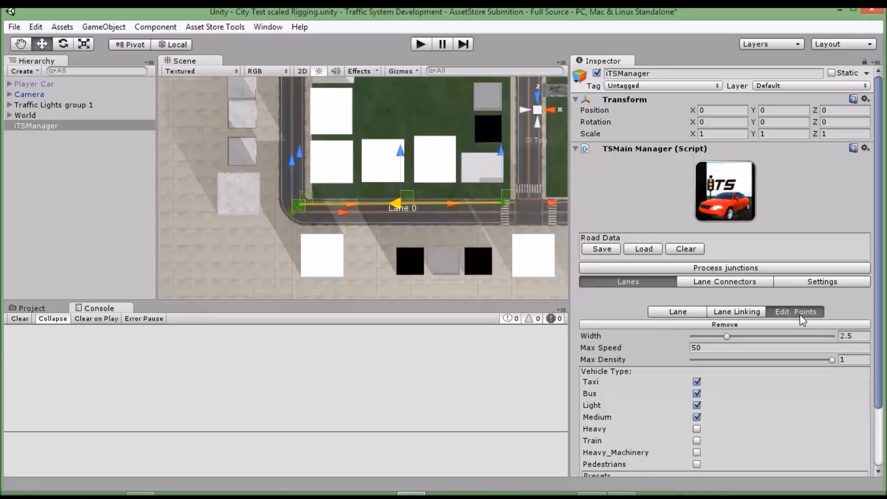
middle_click_drag(339, 141, 380, 171)
scroll(385, 172, "up", 1)
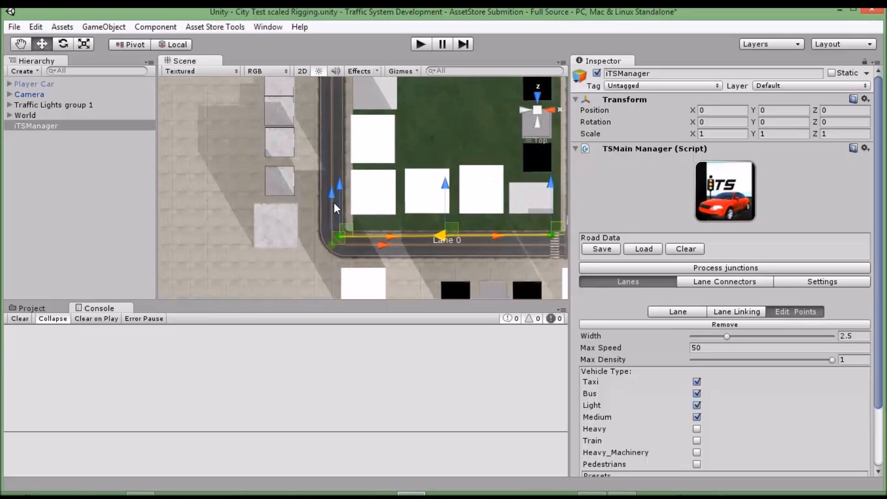
middle_click_drag(333, 124, 362, 234)
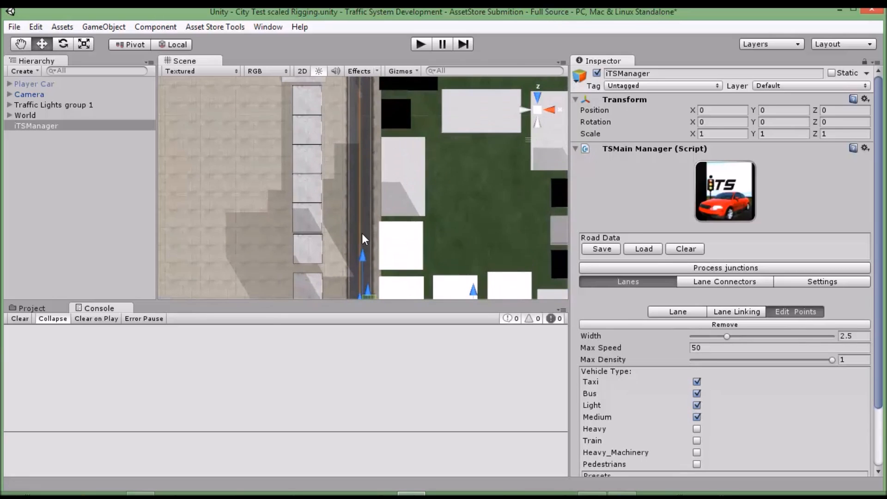
left_click(365, 190)
middle_click_drag(399, 177, 410, 303)
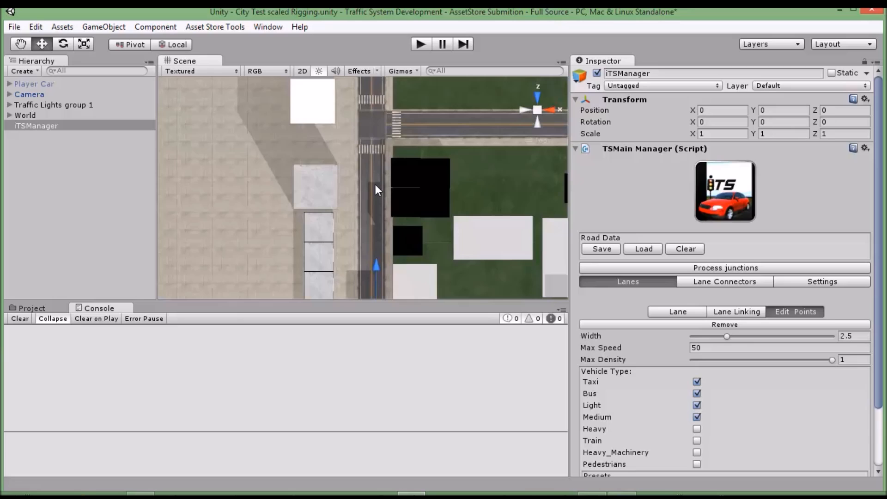
left_click(377, 154)
middle_click_drag(468, 220, 417, 144)
middle_click_drag(394, 210, 393, 183)
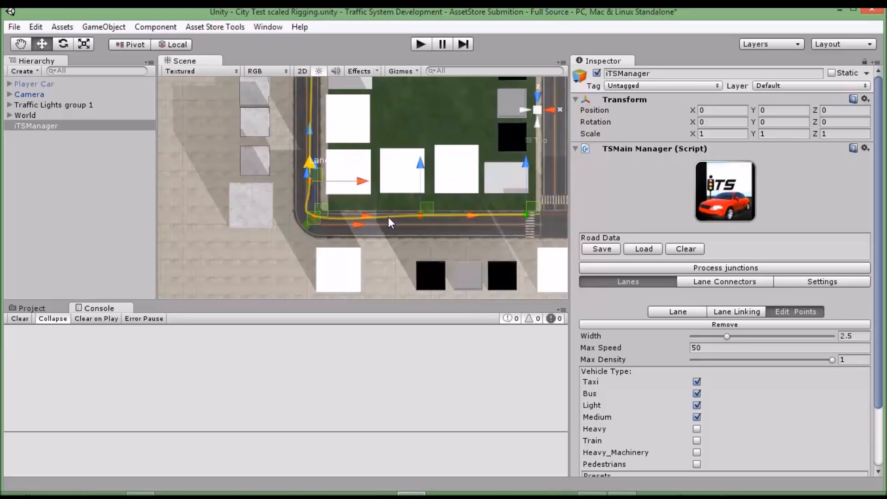
Step: Reposition the lane points along the southern road and at the corner so the lane follows its side of the road
scroll(393, 232, "up", 5)
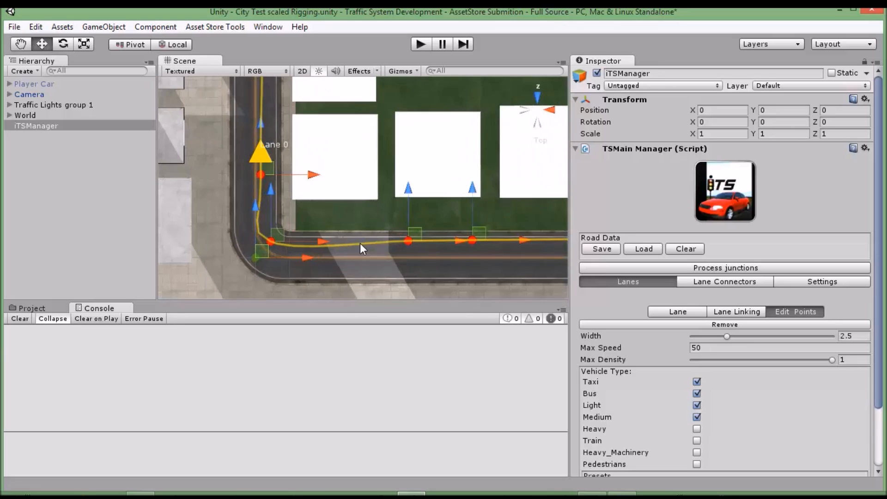
middle_click_drag(360, 243, 369, 205)
left_click_drag(438, 190, 379, 196)
middle_click_drag(410, 194, 307, 198)
left_click_drag(392, 193, 398, 197)
middle_click_drag(492, 204, 287, 209)
left_click_drag(388, 197, 388, 204)
middle_click_drag(274, 183, 412, 204)
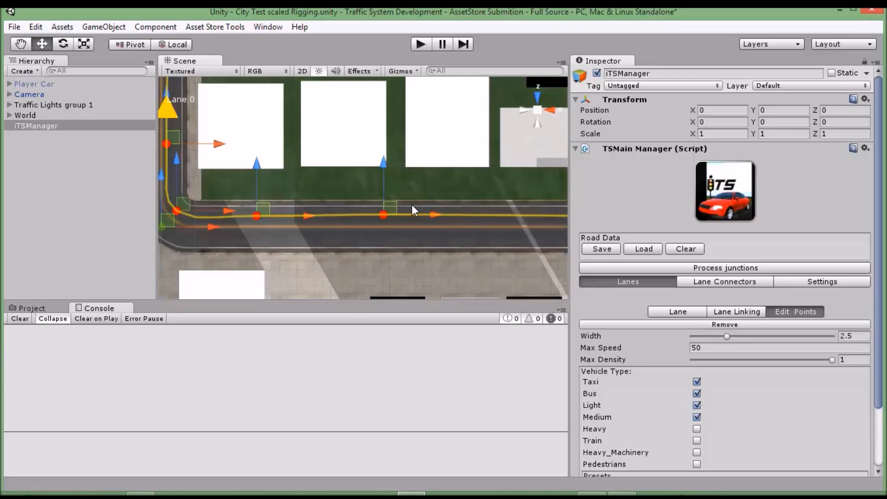
middle_click_drag(250, 178, 447, 197)
left_click_drag(364, 163, 367, 160, "shift")
left_click_drag(373, 229, 375, 230)
Step: Refine the lane's points along the western road so the line runs straight on the inner side
middle_click_drag(432, 130, 420, 240)
scroll(418, 233, "down", 6)
middle_click_drag(407, 166, 429, 137)
scroll(407, 238, "up", 8)
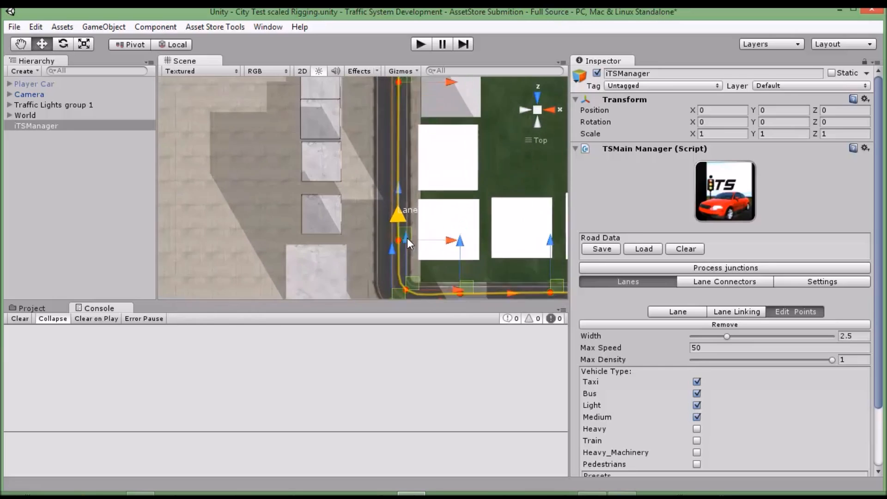
scroll(407, 237, "up", 2)
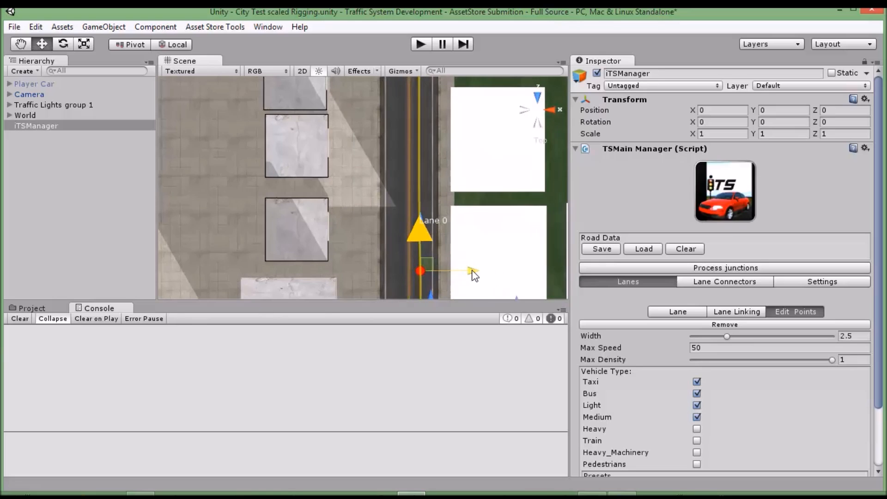
middle_click_drag(462, 151, 425, 157)
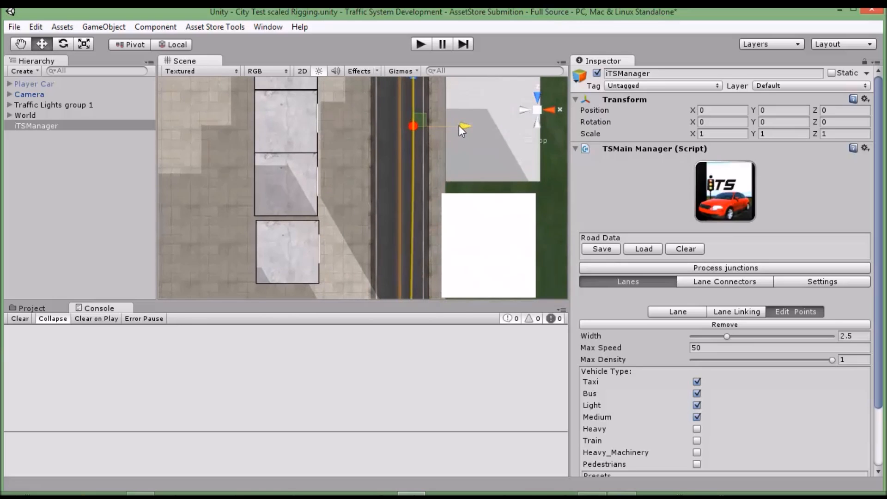
middle_click_drag(456, 168, 457, 103)
scroll(455, 192, "down", 1)
left_click(410, 166)
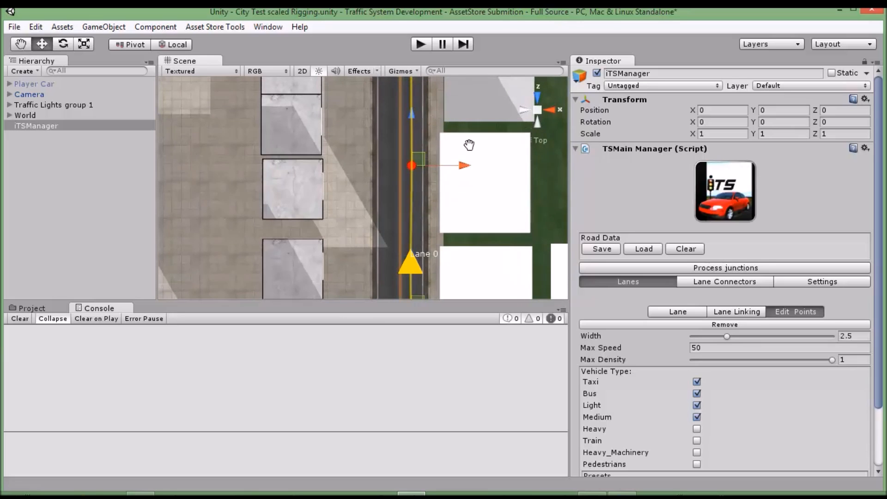
middle_click_drag(469, 143, 457, 292)
scroll(416, 146, "down", 10)
middle_click_drag(412, 137, 410, 170)
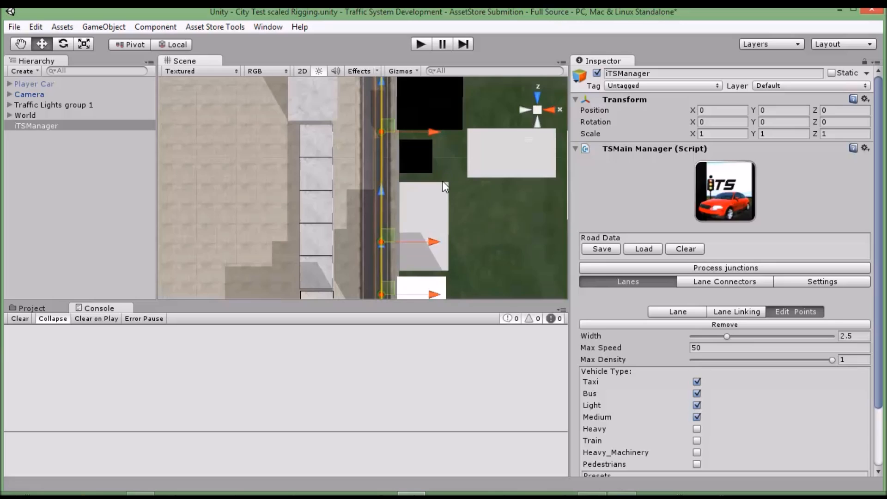
scroll(447, 157, "down", 3)
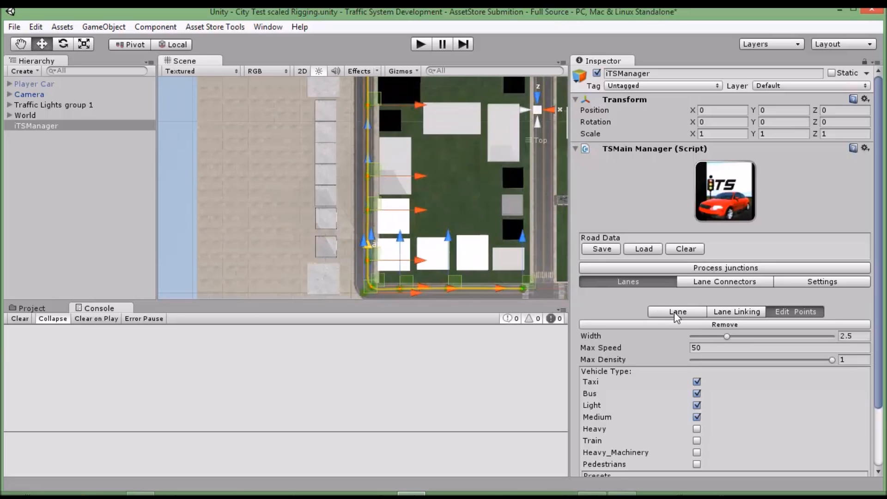
Step: Create a second lane on the outer side of the western road, running south from the intersection to the corner
left_click(677, 312)
scroll(368, 198, "down", 3)
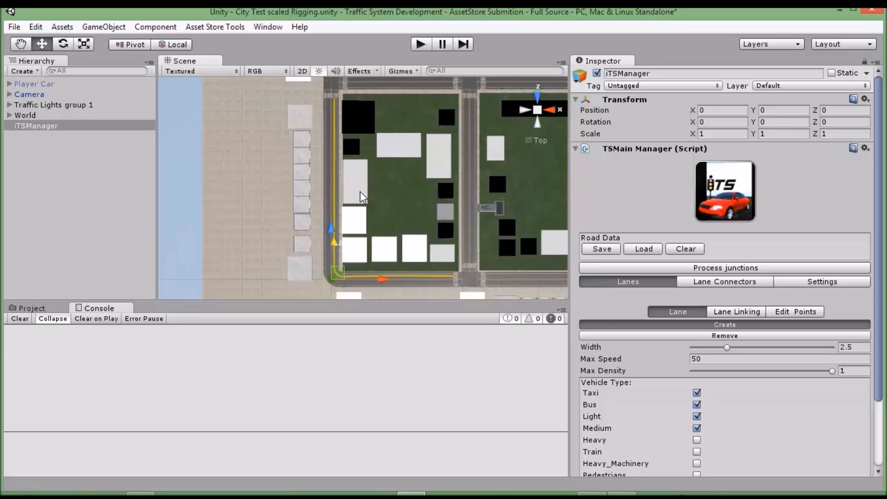
left_click(327, 98)
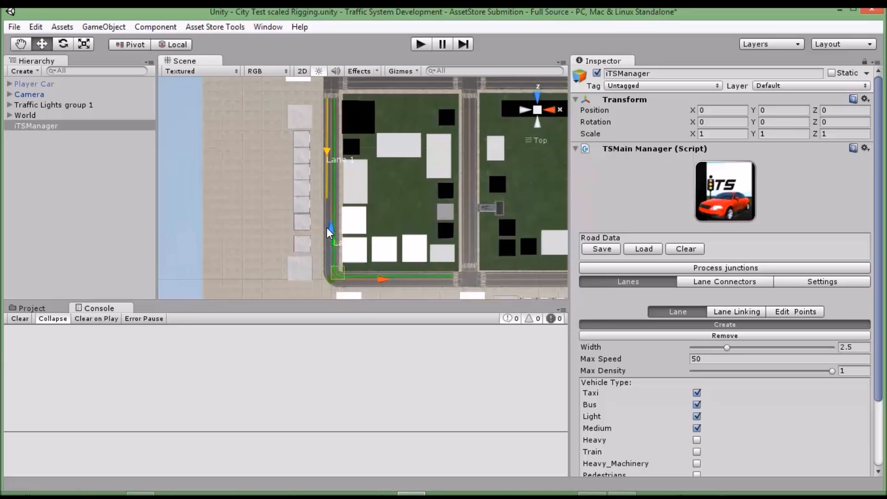
left_click(328, 268)
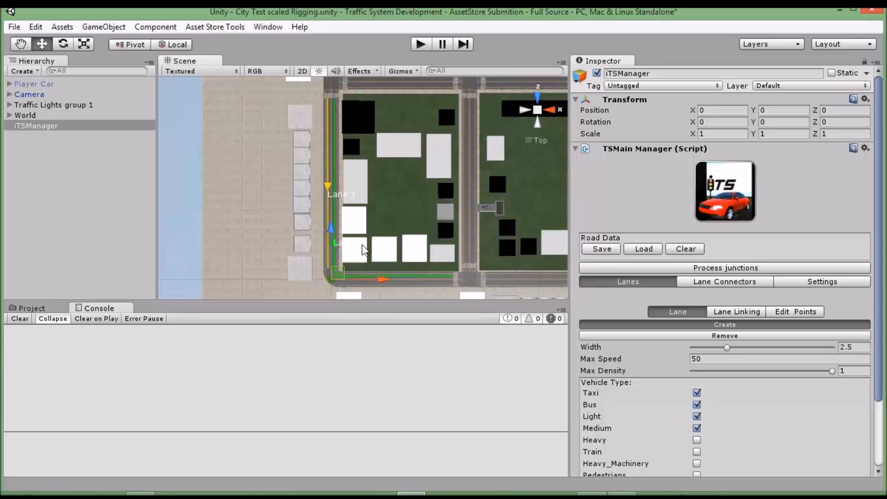
Step: Extend the outer lane around the corner and east along the southern road to the crosswalk by adding lane points
scroll(415, 208, "up", 5)
middle_click_drag(527, 161, 441, 186)
scroll(456, 151, "up", 5)
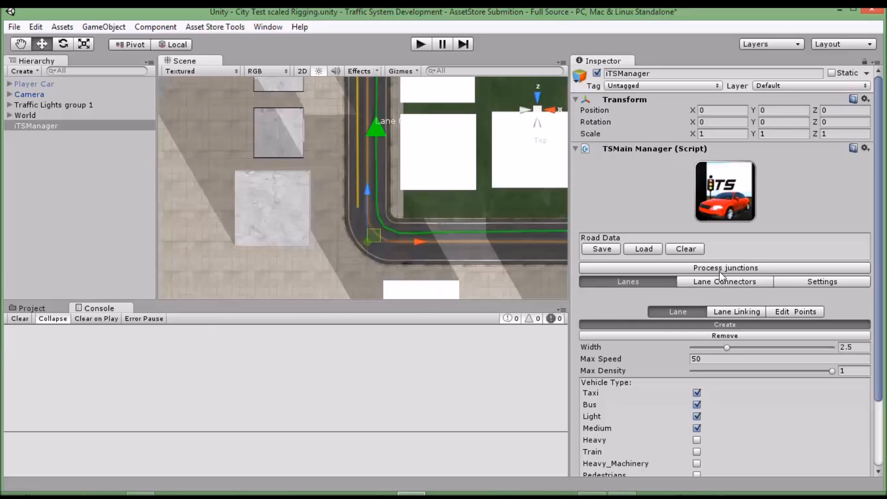
left_click(816, 313)
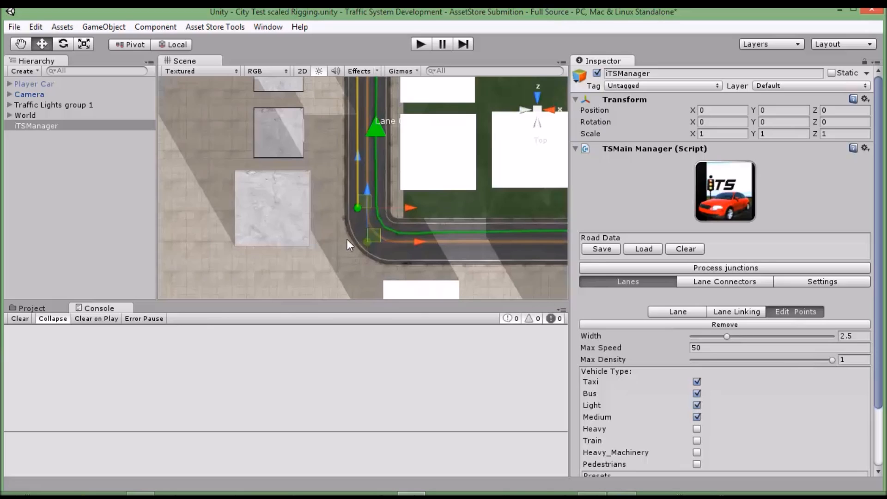
left_click(381, 251)
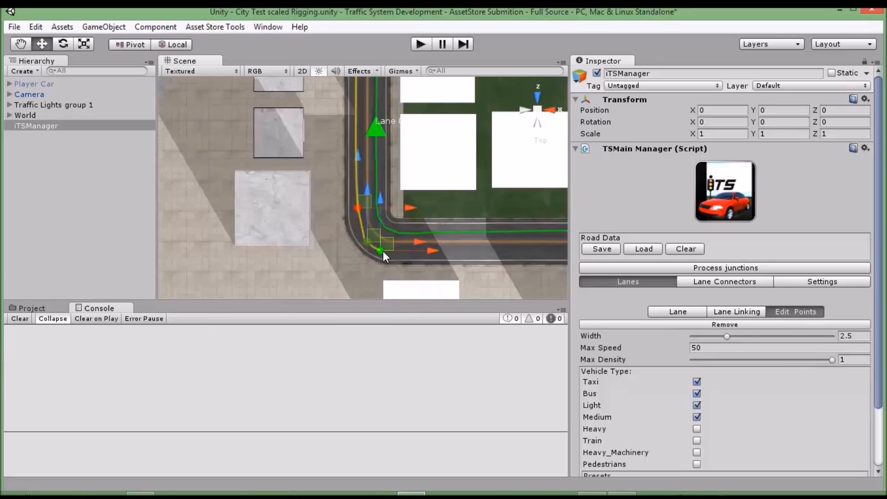
left_click(487, 251)
middle_click_drag(487, 250, 213, 185)
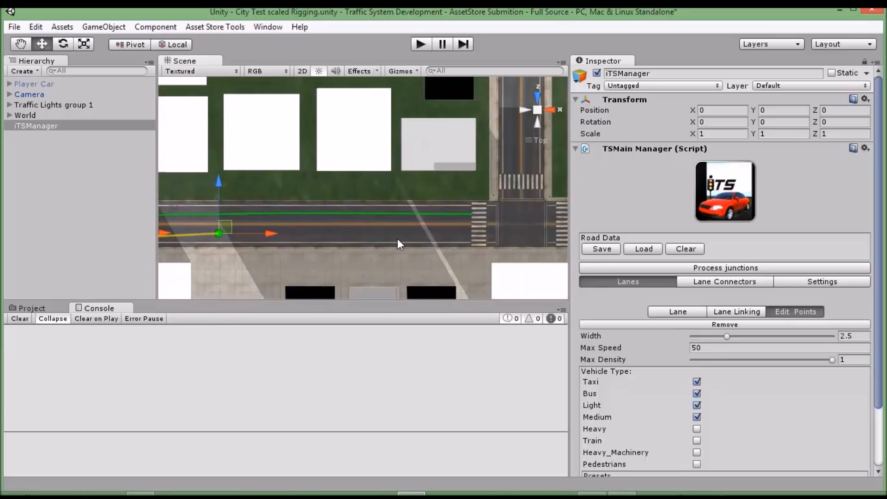
left_click(373, 235)
left_click(470, 233)
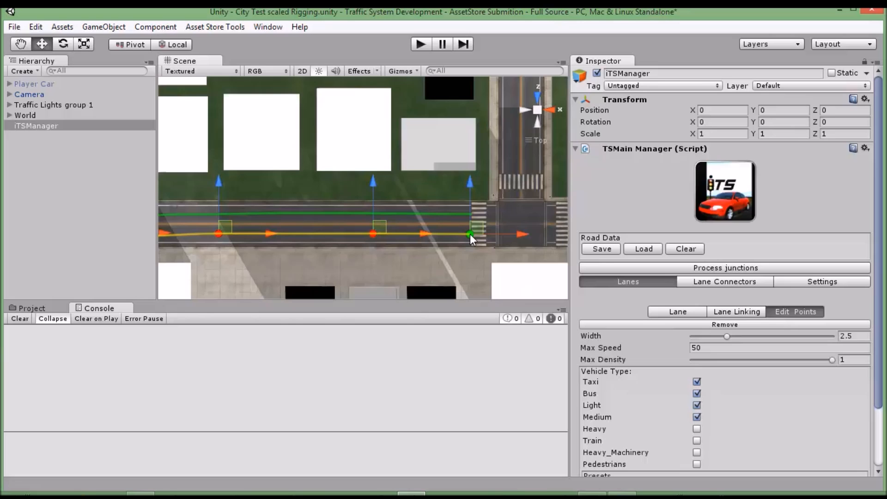
Step: Reposition the outer lane's points near the southwest corner so the lane follows the bend
middle_click_drag(401, 182, 531, 144)
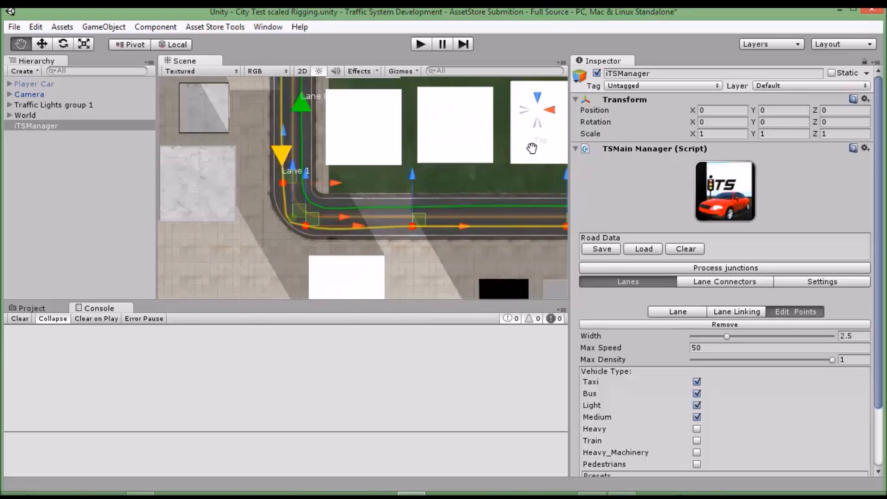
middle_click_drag(343, 157, 397, 135)
scroll(370, 224, "up", 1)
left_click_drag(360, 209, 373, 209)
left_click_drag(329, 153, 327, 149)
middle_click_drag(341, 167, 360, 239)
scroll(359, 239, "down", 4)
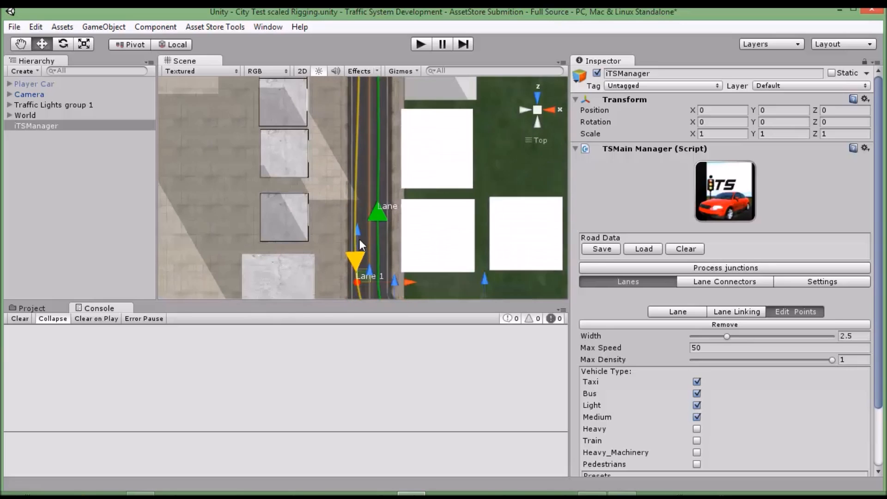
Step: Straighten the outer lane along the western road and fine-tune its point at the corner
left_click(360, 182)
key("f")
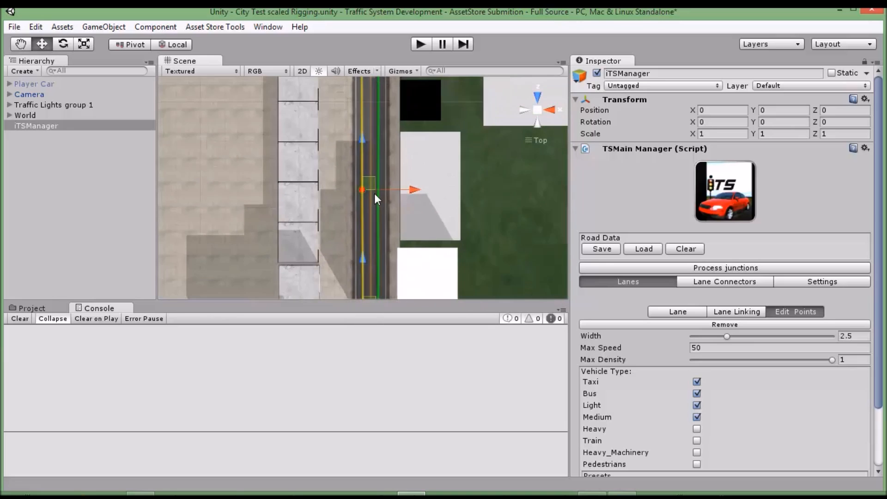
scroll(374, 193, "down", 2)
middle_click_drag(375, 190, 373, 291)
middle_click_drag(371, 229, 375, 115)
middle_click_drag(352, 290, 359, 166)
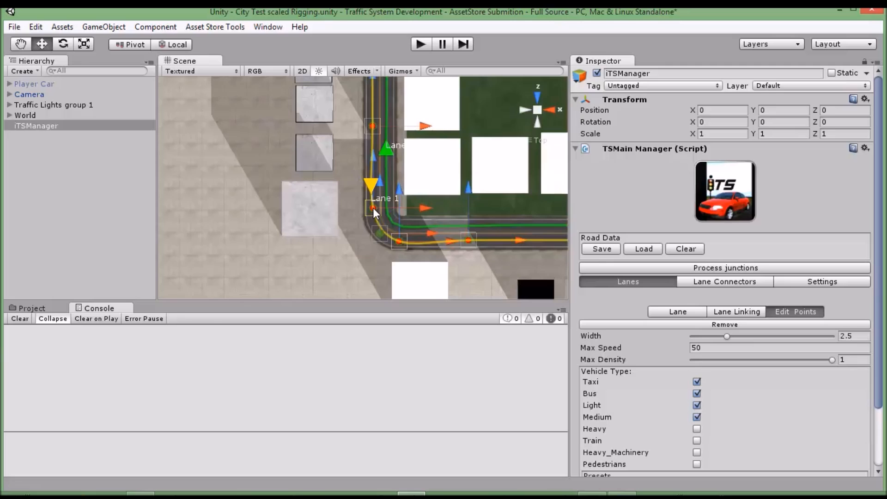
scroll(470, 238, "up", 6)
middle_click_drag(432, 218, 389, 164)
left_click_drag(368, 212, 364, 208)
Step: Create two opposing lanes on the east-west road north of the block, eastbound on its south side and westbound on its north side
middle_click_drag(562, 213, 403, 195)
scroll(406, 195, "down", 5)
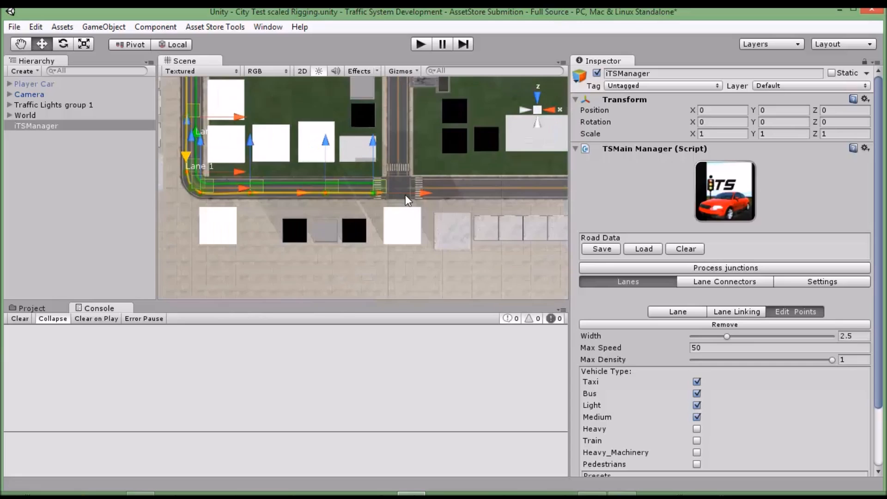
middle_click_drag(370, 137, 383, 252)
scroll(384, 251, "down", 3)
middle_click_drag(341, 186, 351, 283)
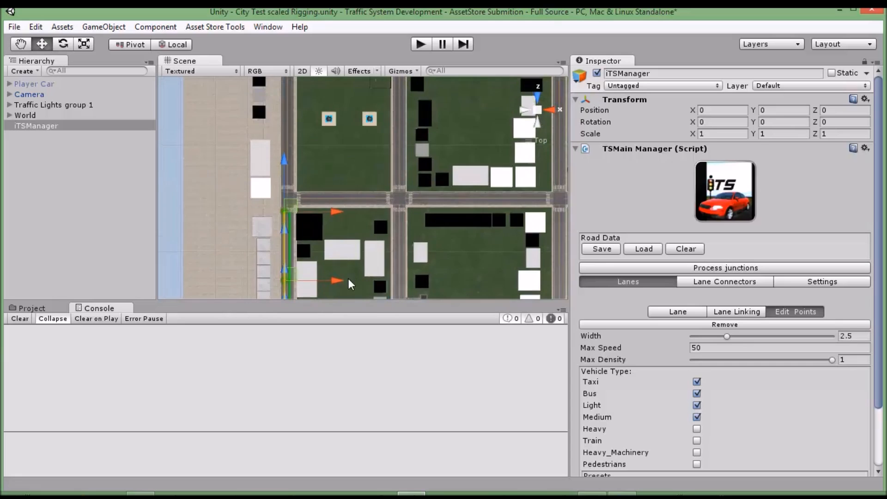
scroll(339, 251, "up", 5)
middle_click_drag(299, 233, 361, 213)
scroll(360, 213, "up", 5)
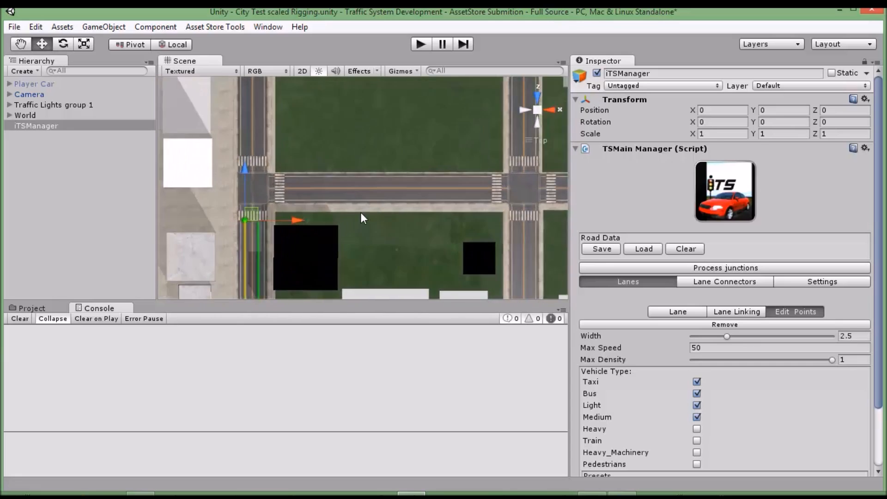
left_click(668, 315)
left_click(624, 323)
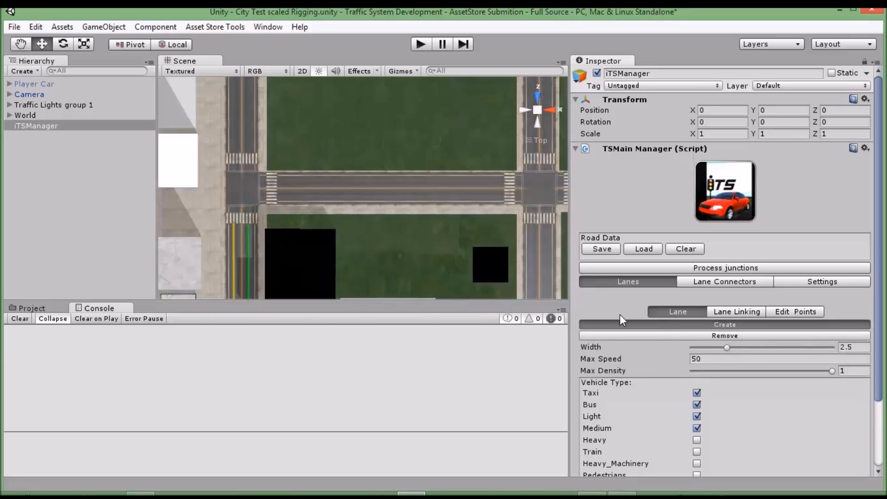
left_click(276, 196)
left_click(506, 198)
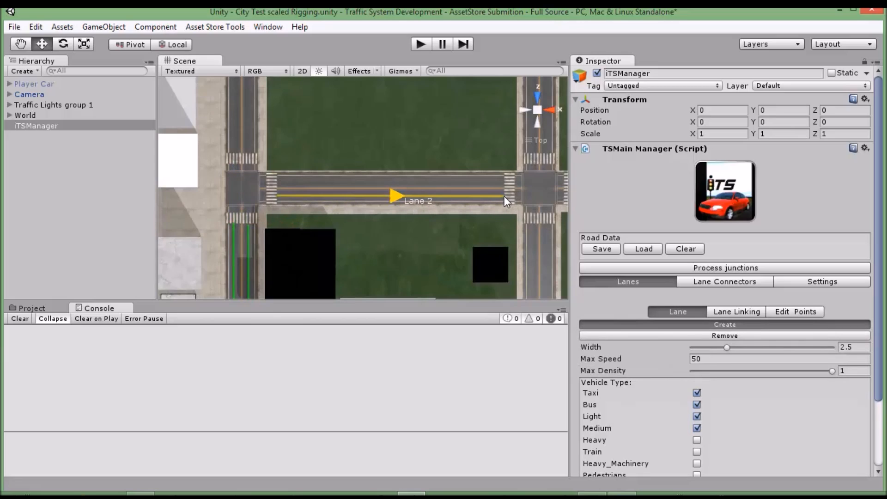
left_click(503, 181)
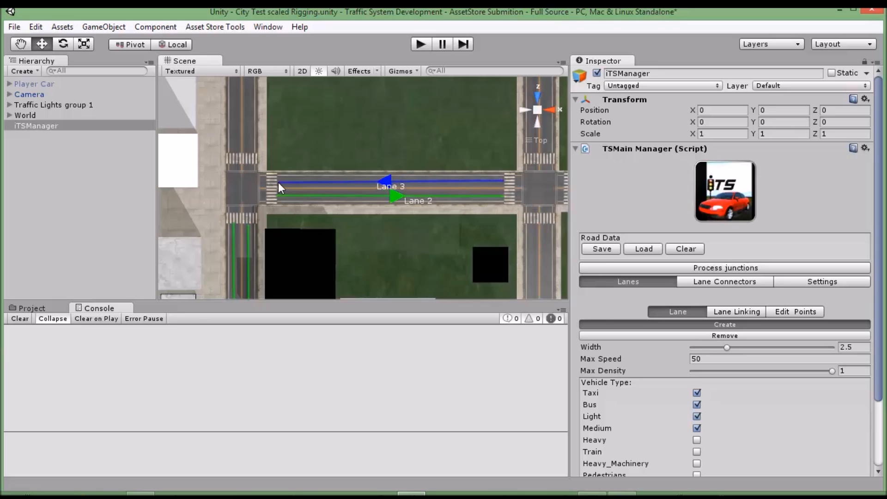
left_click(278, 180)
Step: Create a southbound and a northbound lane along the road on the block's east side, between the crosswalks
middle_click_drag(527, 234, 510, 221)
middle_click_drag(433, 201, 217, 80)
scroll(275, 107, "down", 4)
middle_click_drag(284, 153, 312, 121)
scroll(314, 122, "down", 4)
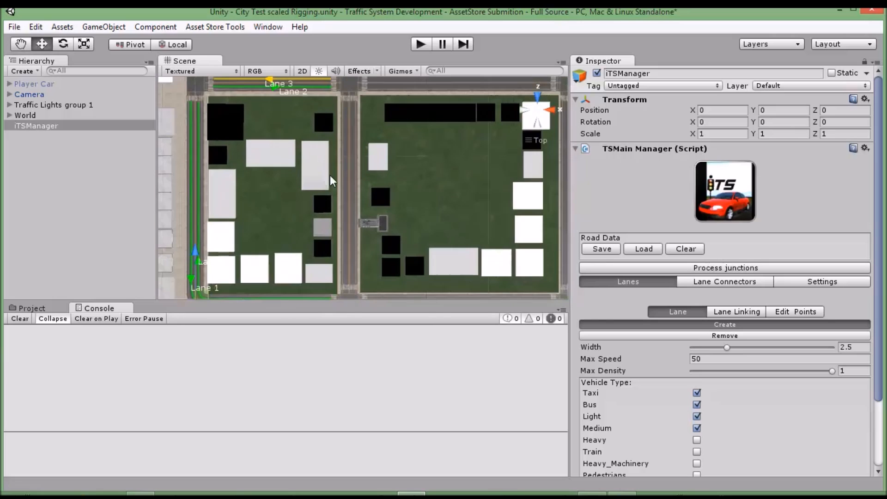
middle_click_drag(391, 199, 394, 190)
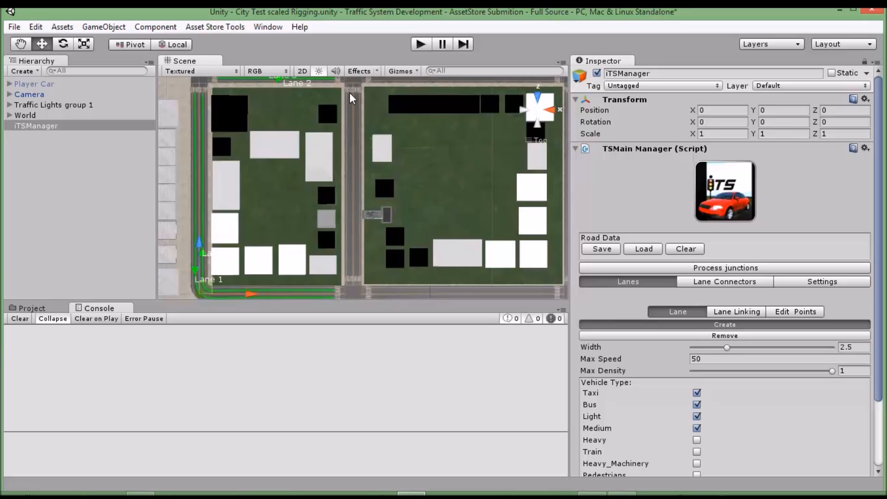
left_click_drag(350, 95, 350, 280)
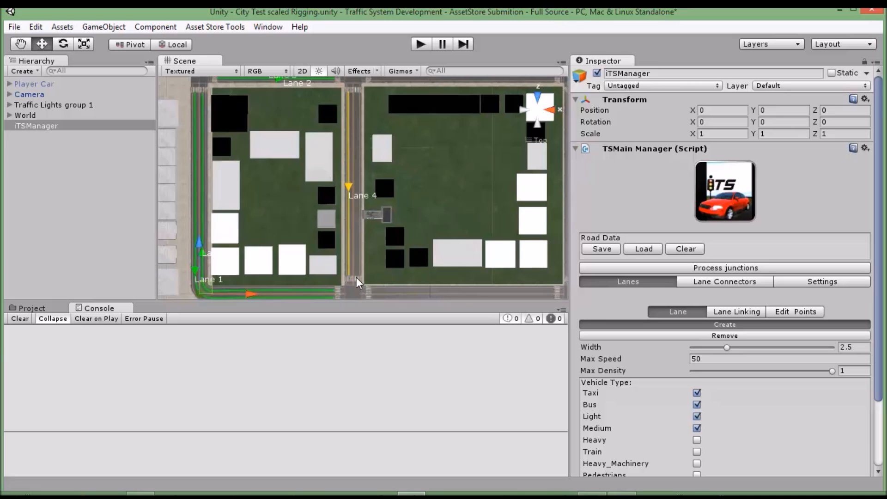
left_click_drag(357, 281, 357, 93)
Step: Check the new lanes' ends at the block's northeast intersection and end lane creation
scroll(389, 224, "up", 8)
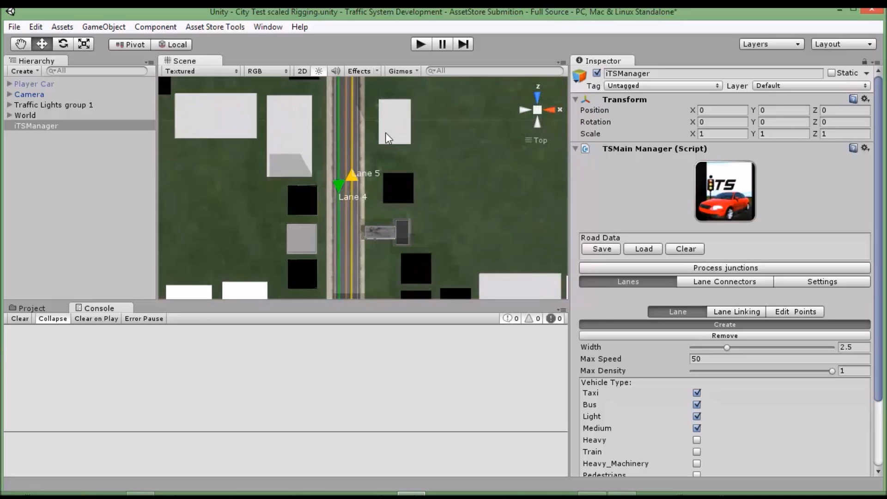
middle_click_drag(387, 131, 394, 311)
scroll(392, 198, "up", 9)
middle_click_drag(391, 198, 429, 124)
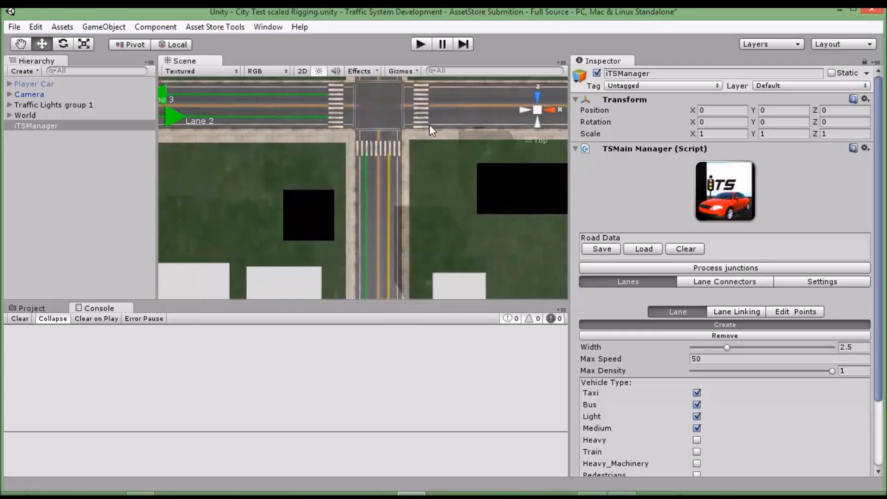
scroll(387, 215, "down", 6)
scroll(388, 214, "down", 8)
middle_click_drag(414, 171, 474, 210)
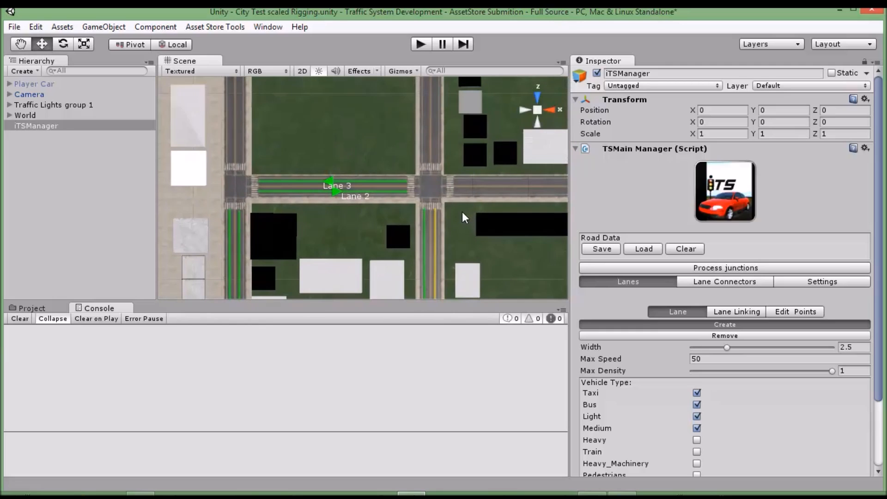
left_click(722, 323)
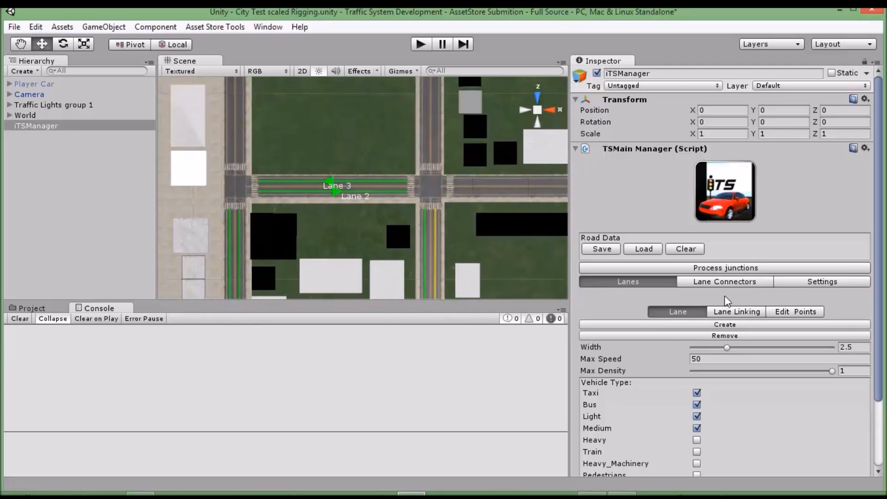
Step: Review the lane's vehicle types and presets along with the manager's default vehicle type settings
middle_click_drag(364, 216, 411, 125)
scroll(406, 185, "down", 9)
scroll(667, 388, "down", 3)
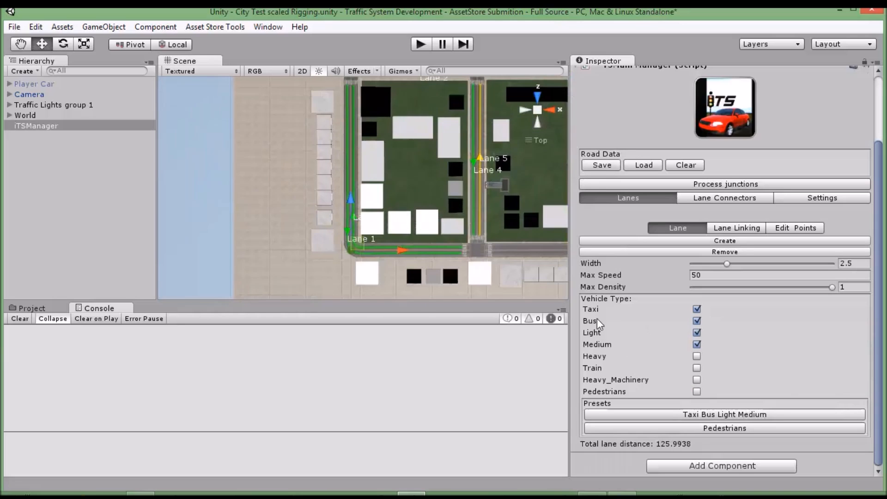
left_click(825, 203)
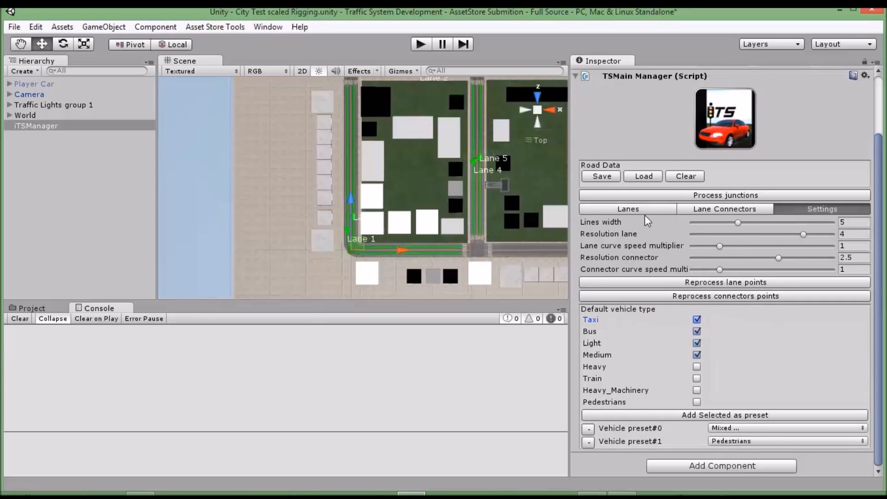
left_click(649, 209)
middle_click_drag(463, 192, 455, 262)
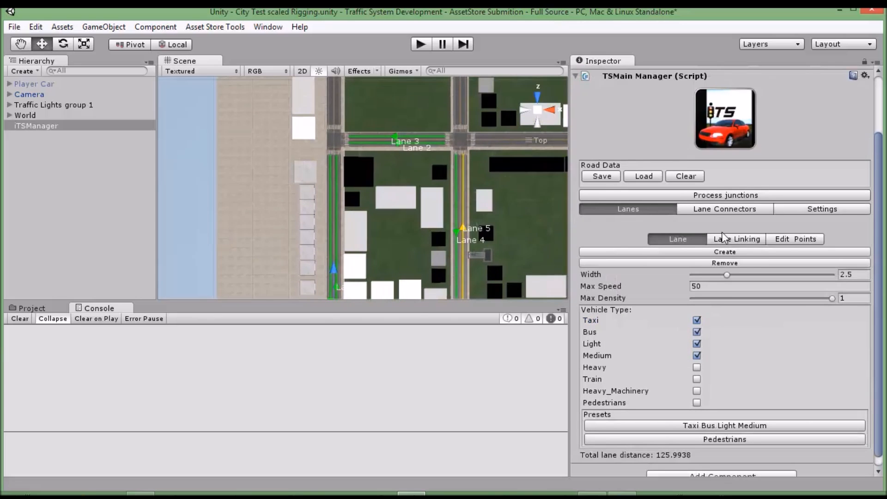
Step: Create lane connectors at the block's northwest intersection, linking the northbound lane to the eastbound one and the westbound lane to the southbound one
left_click(719, 208)
left_click(728, 326)
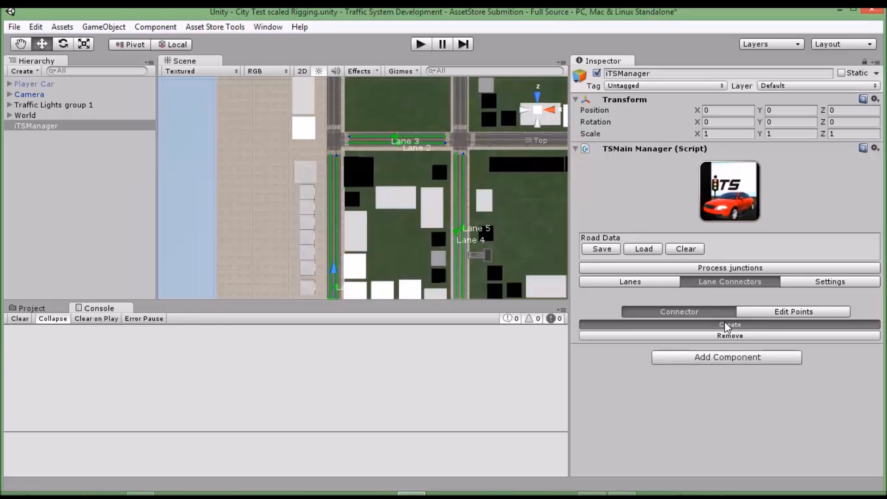
scroll(395, 204, "up", 2)
scroll(363, 197, "up", 5)
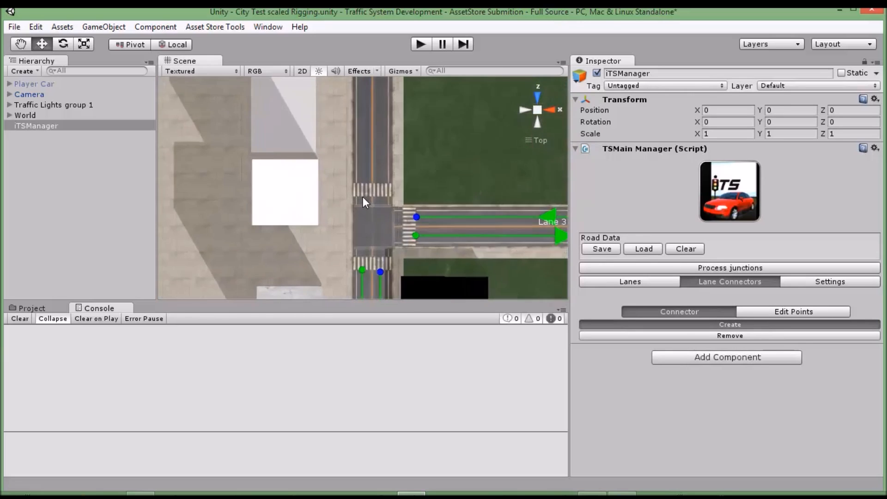
middle_click_drag(362, 197, 380, 144)
scroll(546, 237, "up", 2)
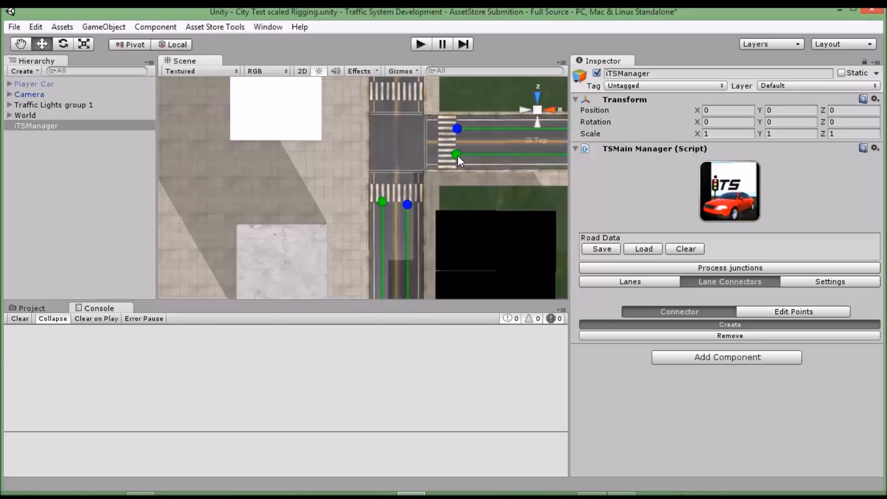
scroll(458, 155, "down", 5)
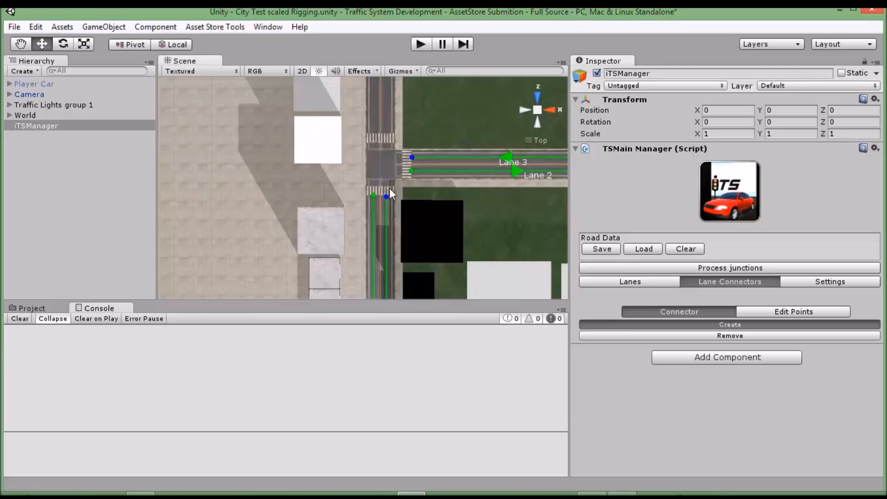
scroll(398, 192, "up", 3)
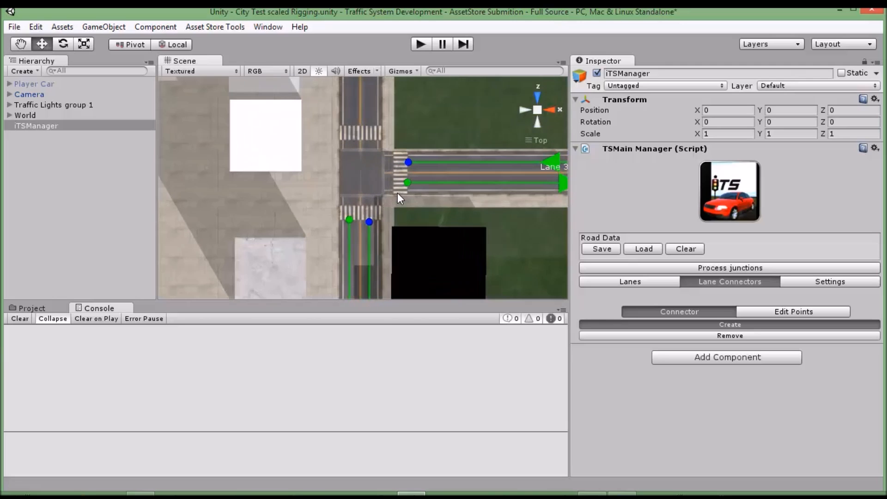
middle_click_drag(463, 195, 440, 161)
scroll(440, 160, "up", 7)
middle_click_drag(332, 188, 419, 218)
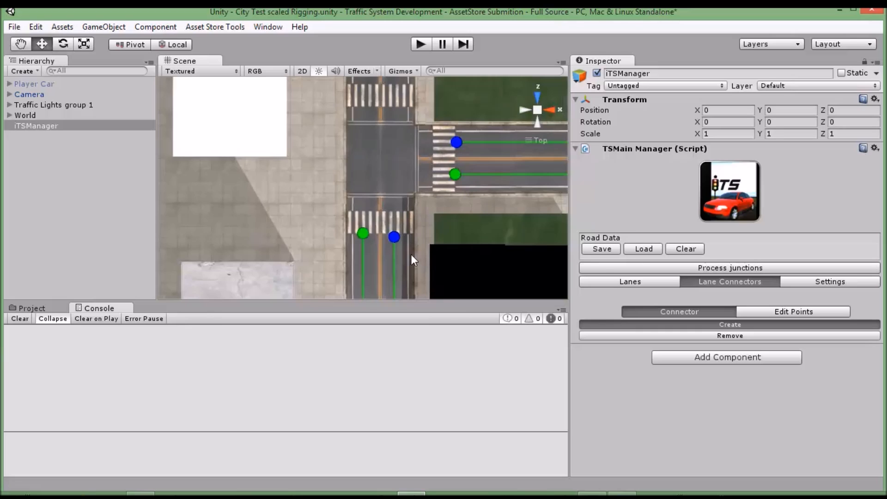
left_click_drag(394, 237, 455, 174)
left_click_drag(363, 234, 459, 142)
Step: Create connectors at the block's northeast intersection, linking the eastbound lane to the southbound one and the northbound lane to the westbound one
scroll(454, 211, "down", 2)
scroll(453, 212, "down", 3)
middle_click_drag(445, 190, 279, 180)
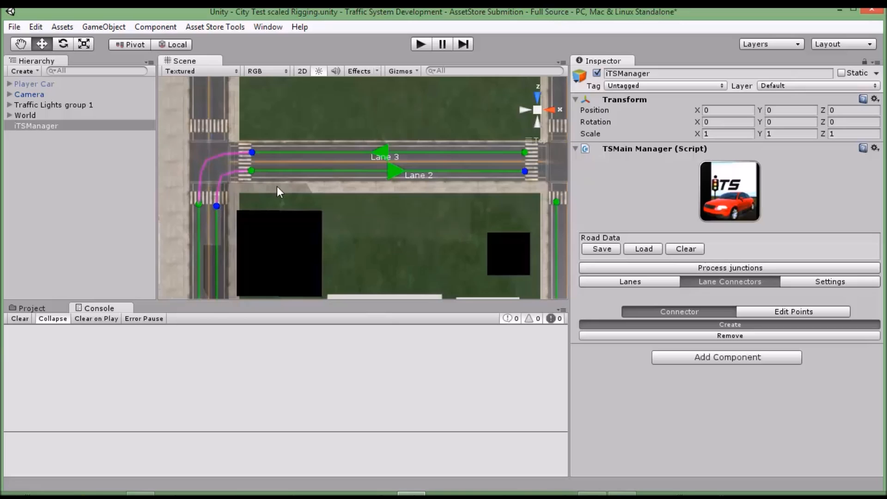
scroll(277, 187, "down", 3)
scroll(366, 177, "up", 5)
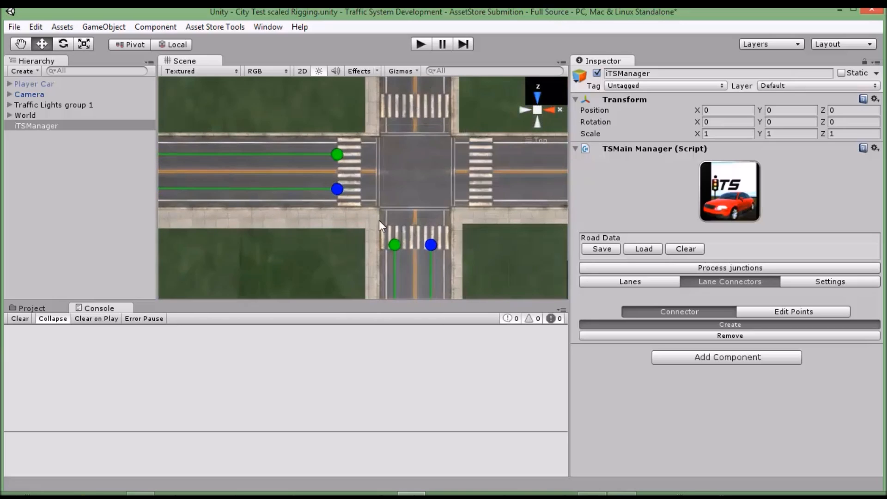
left_click(395, 239)
left_click(339, 189)
left_click(343, 154)
Step: Create connectors at the block's southeast intersection, linking the southbound lane to the westbound one and the eastbound lane to the northbound one
scroll(371, 203, "down", 5)
middle_click_drag(365, 207, 385, 35)
middle_click_drag(417, 232, 423, 61)
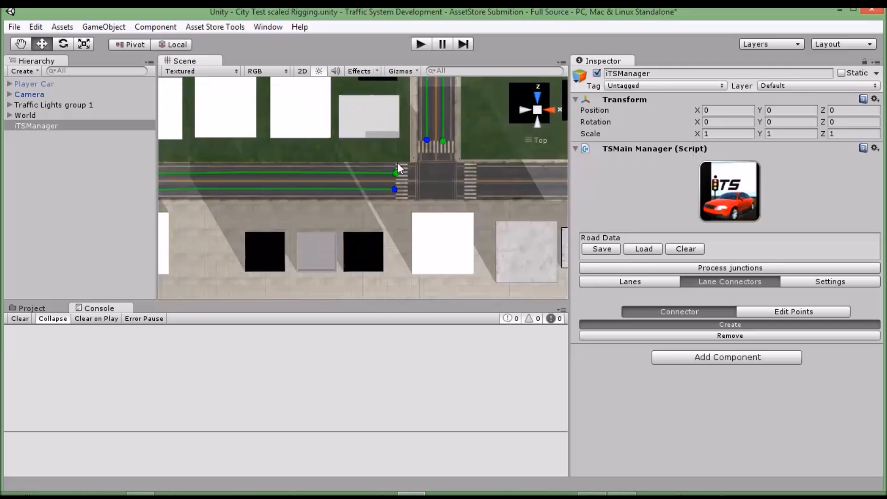
left_click(396, 172)
left_click(394, 188)
left_click(442, 141)
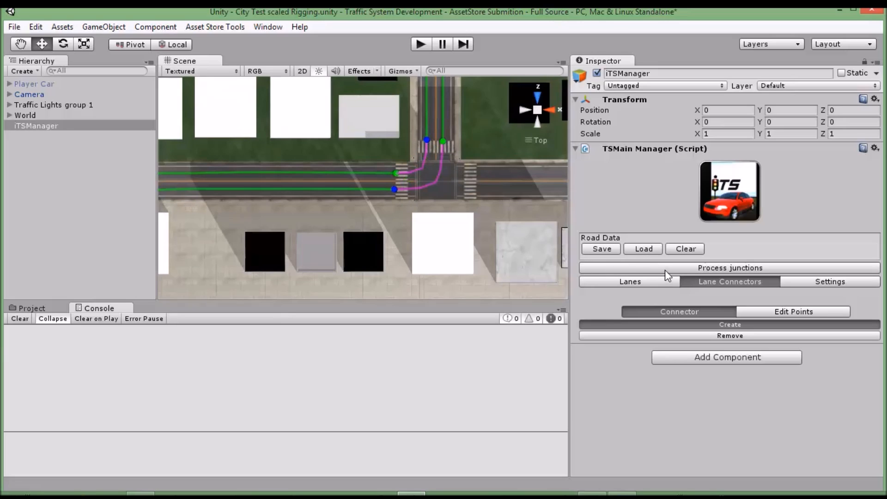
Step: Select the right-turn connector at the block's southeast intersection and examine its direction options
left_click(675, 321)
scroll(435, 117, "up", 10)
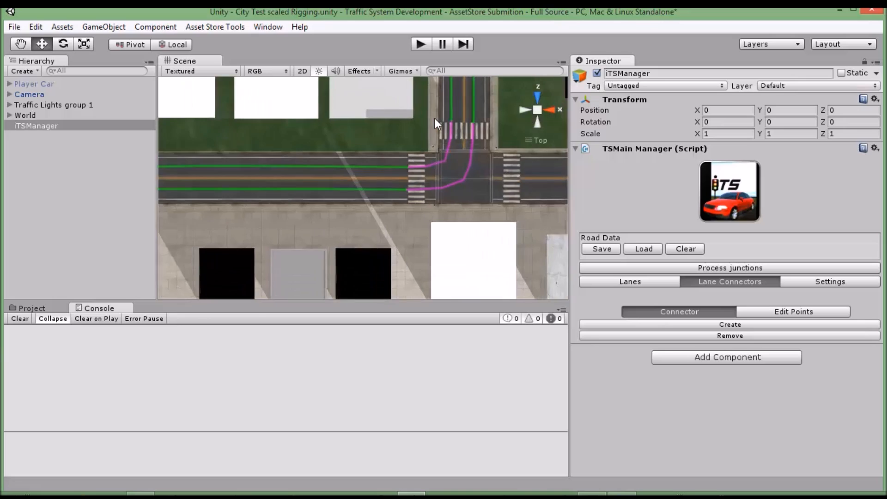
middle_click_drag(476, 139, 379, 168)
left_click(375, 180)
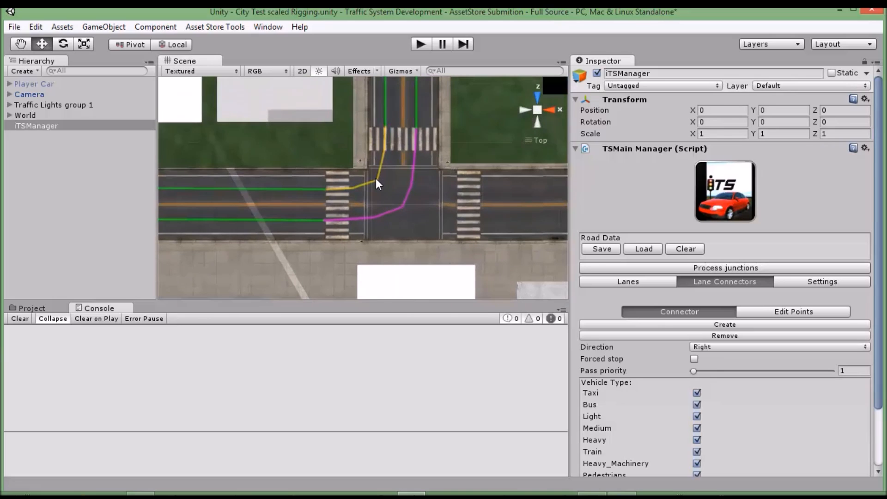
scroll(716, 301, "down", 3)
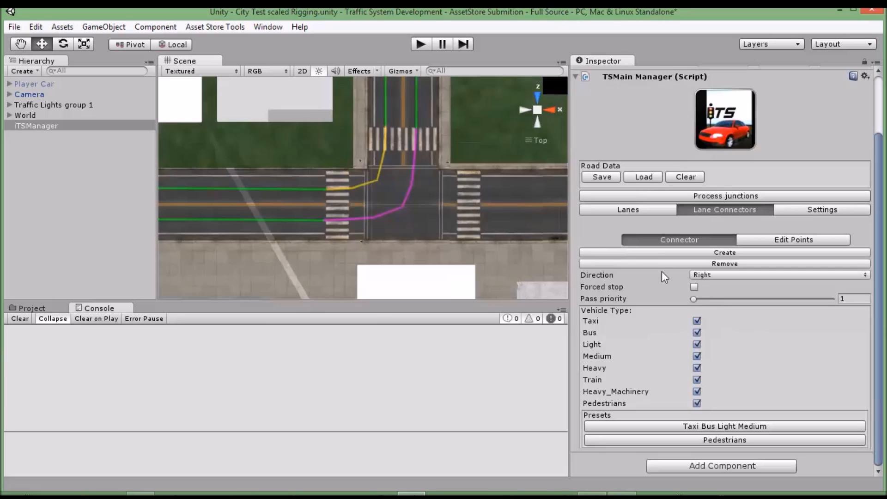
left_click(696, 275)
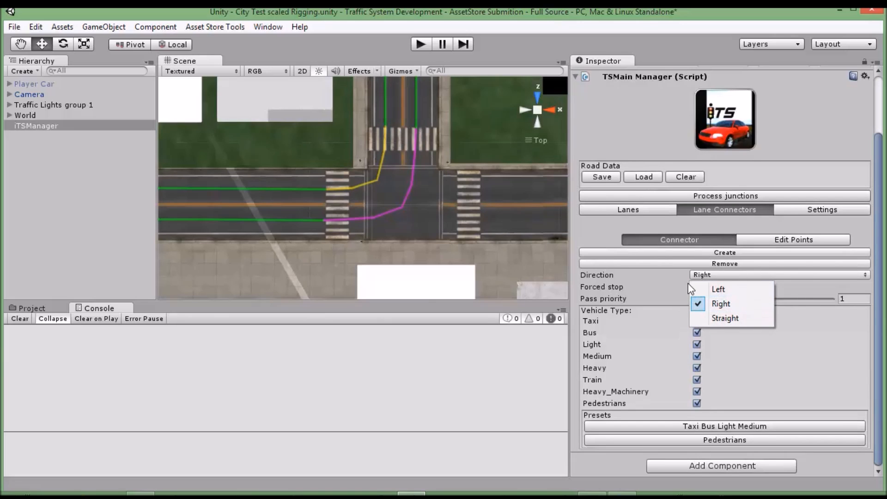
left_click(619, 275)
Step: Select the left-turn connector at the same intersection and examine its direction, forced stop and pass priority settings
left_click_drag(257, 155, 336, 227, "alt")
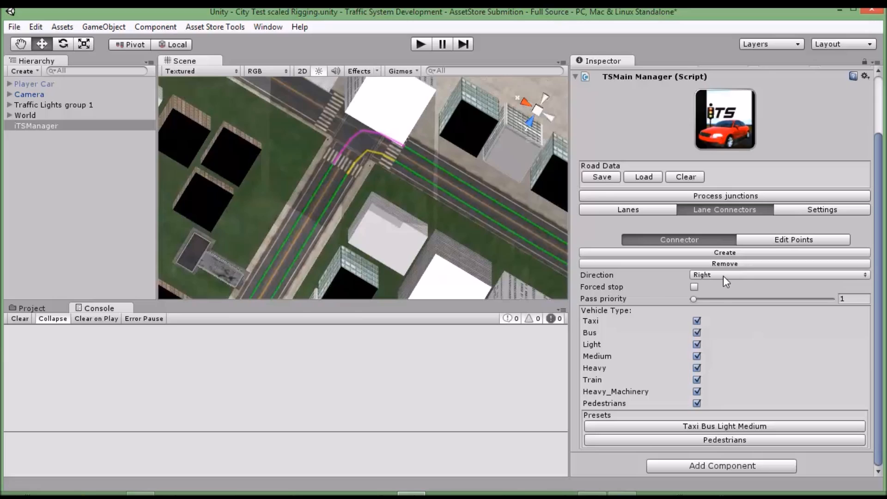
left_click(398, 142)
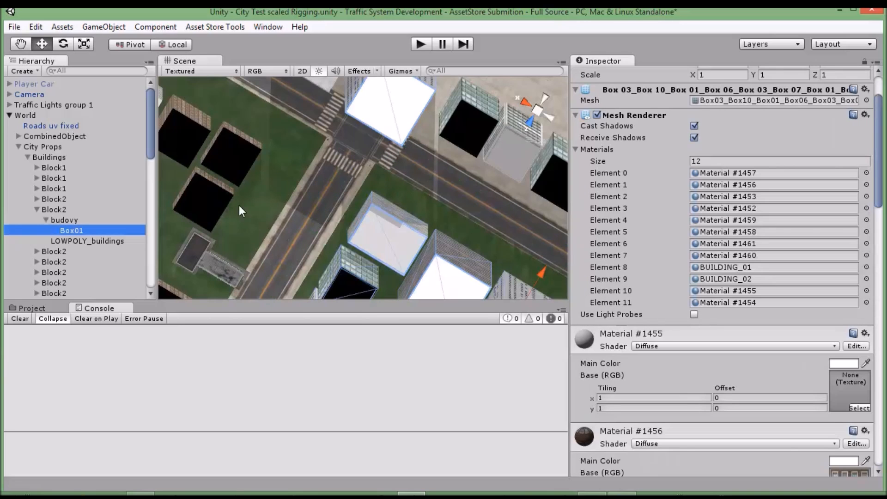
left_click(9, 114)
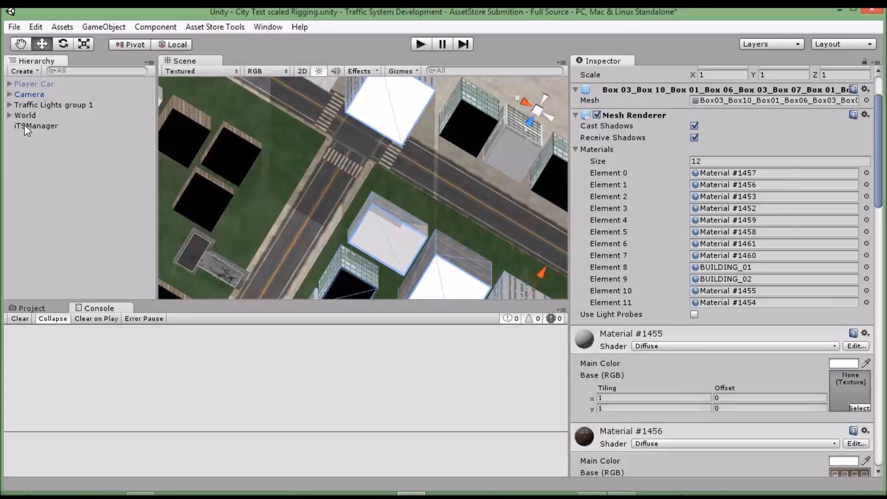
left_click(28, 125)
left_click(362, 130)
scroll(751, 315, "down", 3)
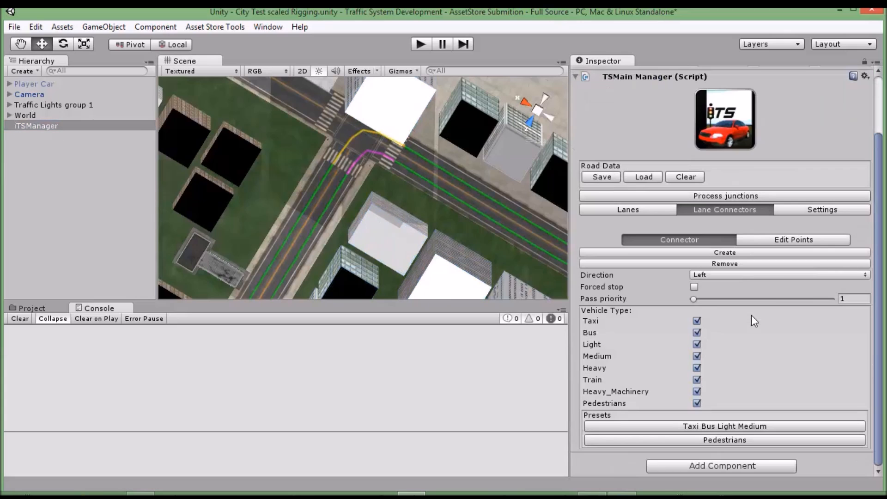
left_click(706, 274)
left_click(621, 275)
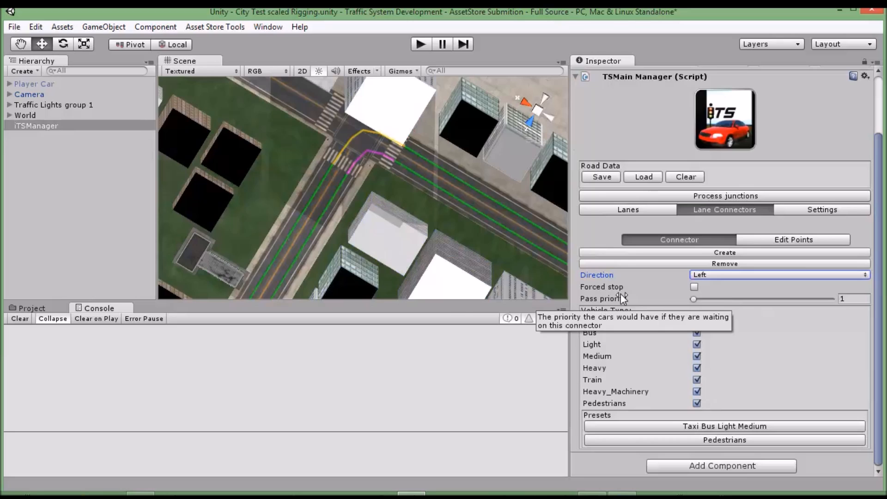
mouse_move(620, 292)
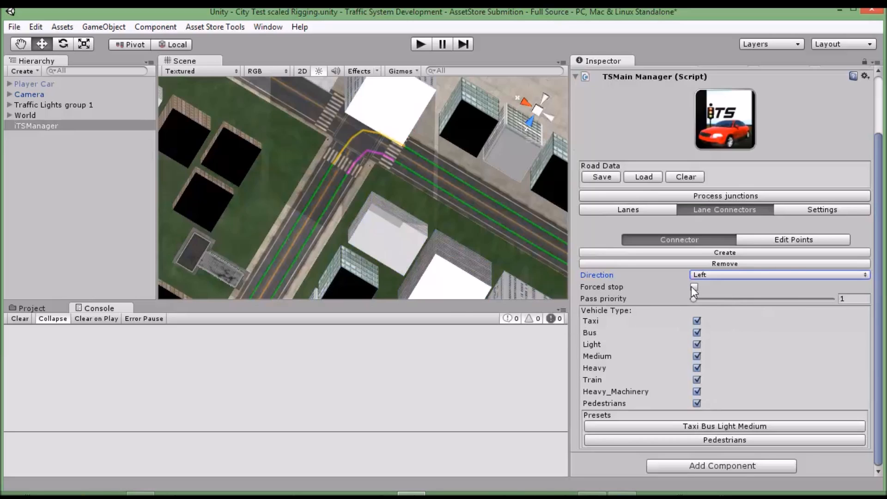
Step: Try pass priority 0 on the left-turn connector, restore it to 1, and apply the Taxi Bus Light Medium vehicle preset
scroll(408, 143, "up", 3)
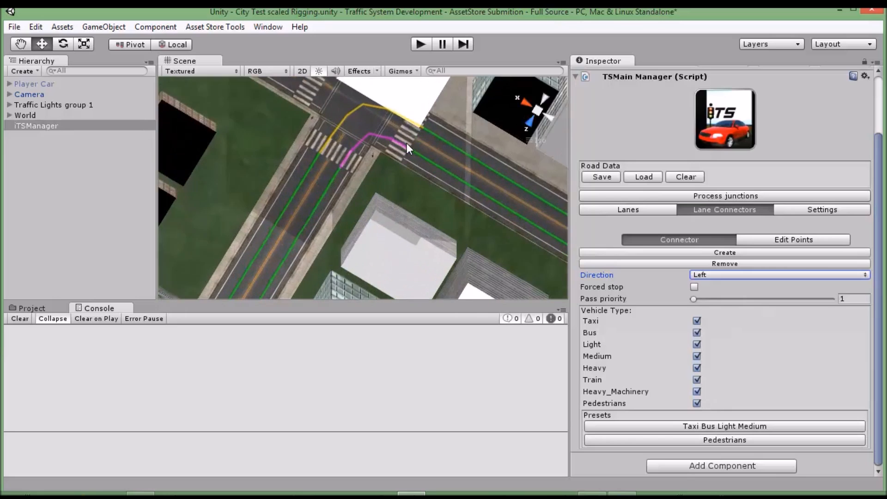
left_click(530, 119)
left_click(537, 98)
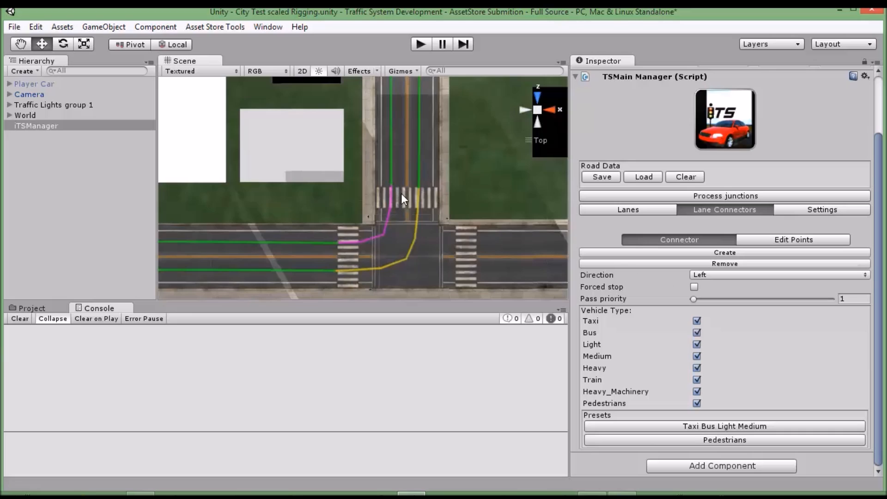
scroll(401, 193, "up", 1)
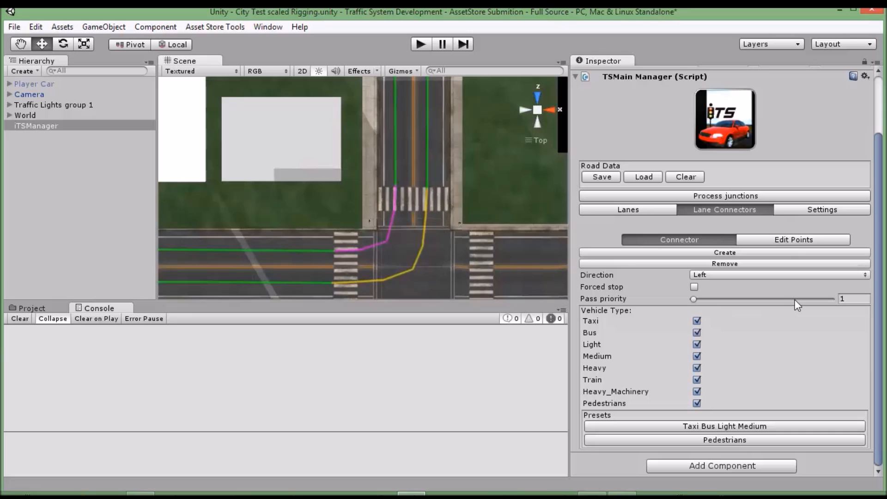
left_click_drag(694, 300, 676, 301)
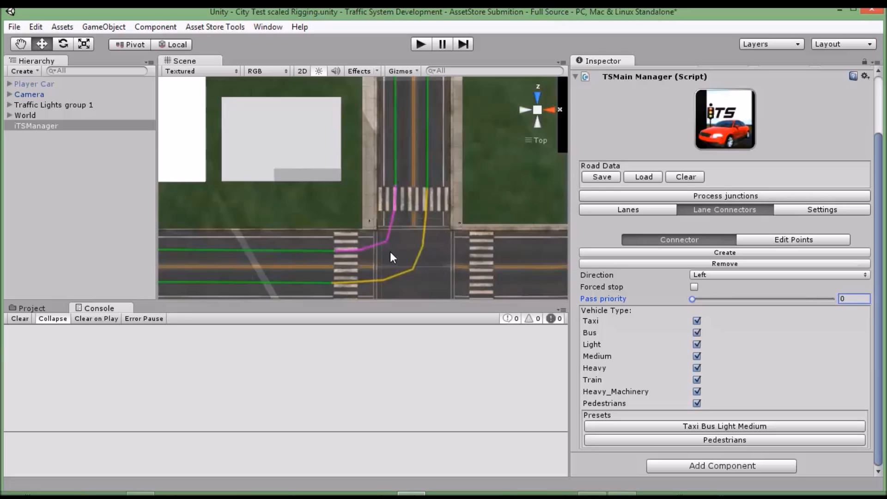
left_click(696, 301)
middle_click_drag(410, 251, 413, 214)
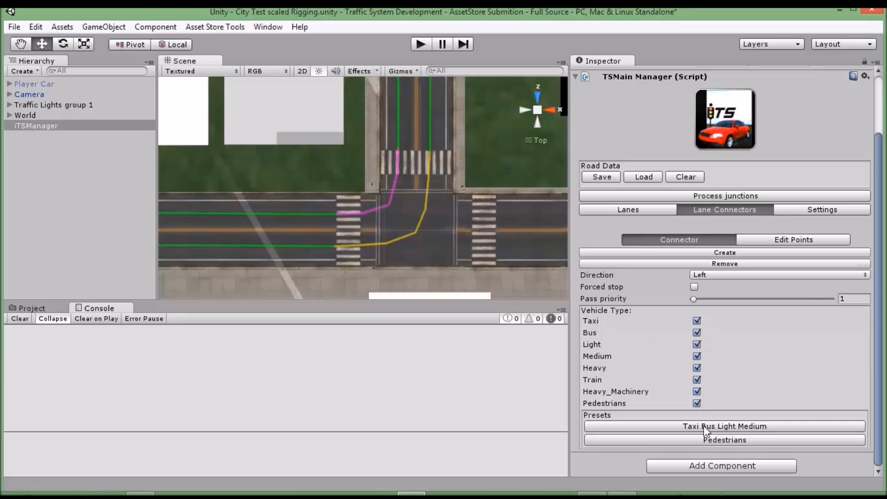
left_click(719, 426)
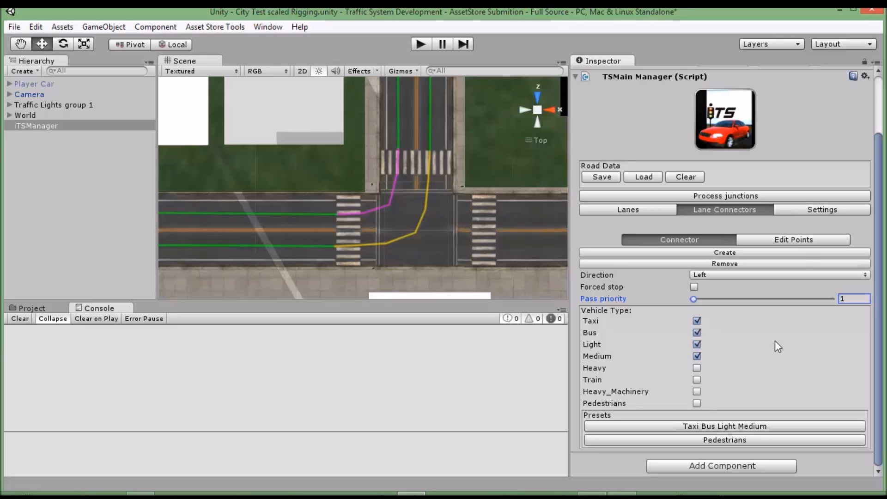
Step: Try adding two edit points to the left-turn connector, one on each side of its middle point
left_click(788, 239)
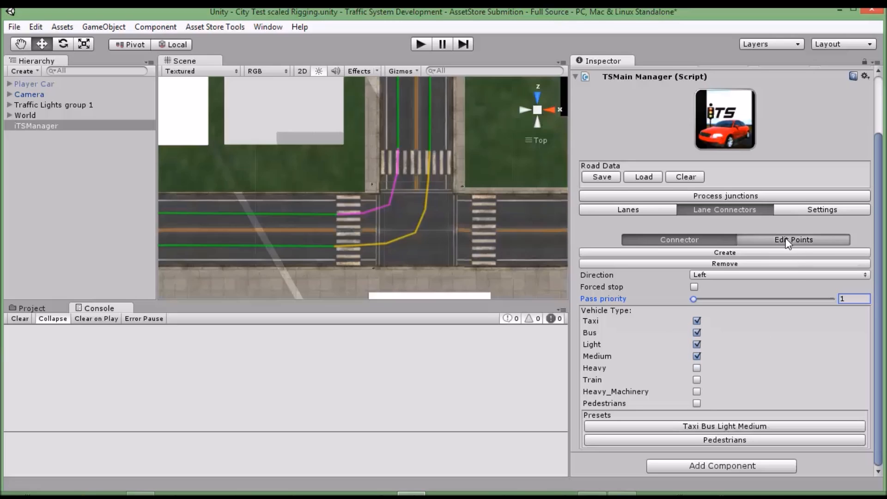
left_click(445, 195)
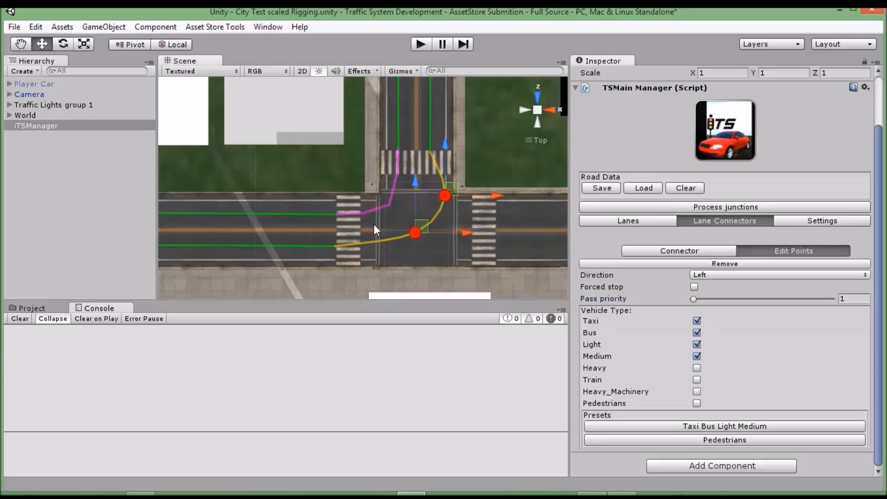
left_click(371, 253)
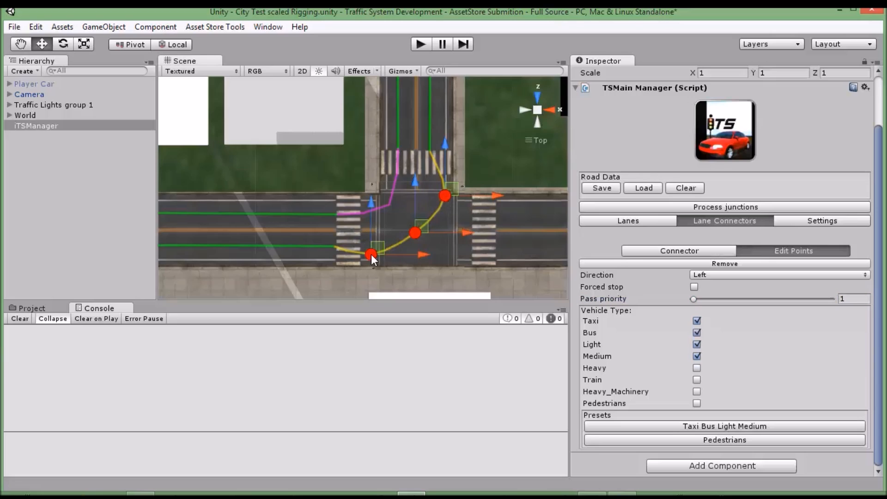
Step: Remove the two added edit points from the left-turn connector and end point removal
left_click(695, 263)
left_click(445, 196)
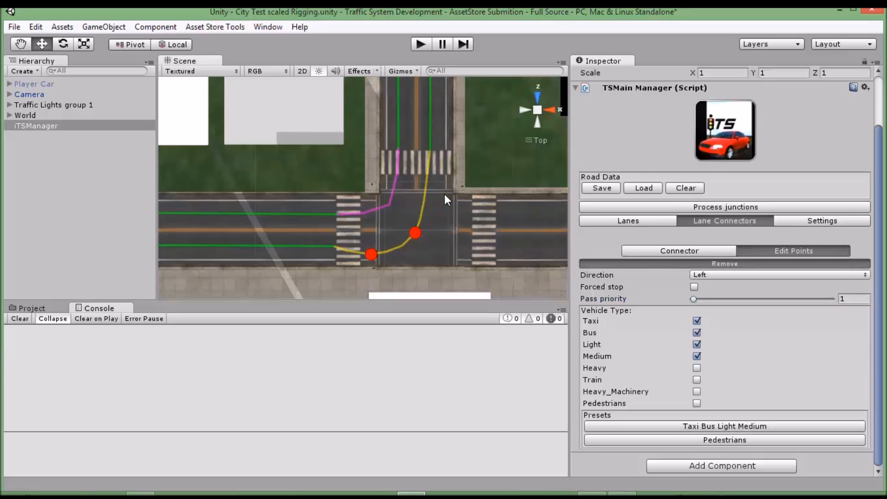
left_click(372, 253)
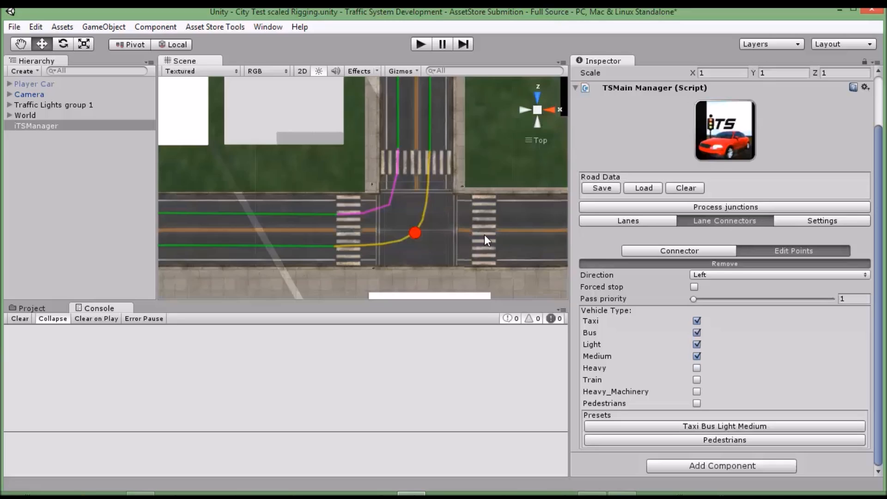
left_click(736, 262)
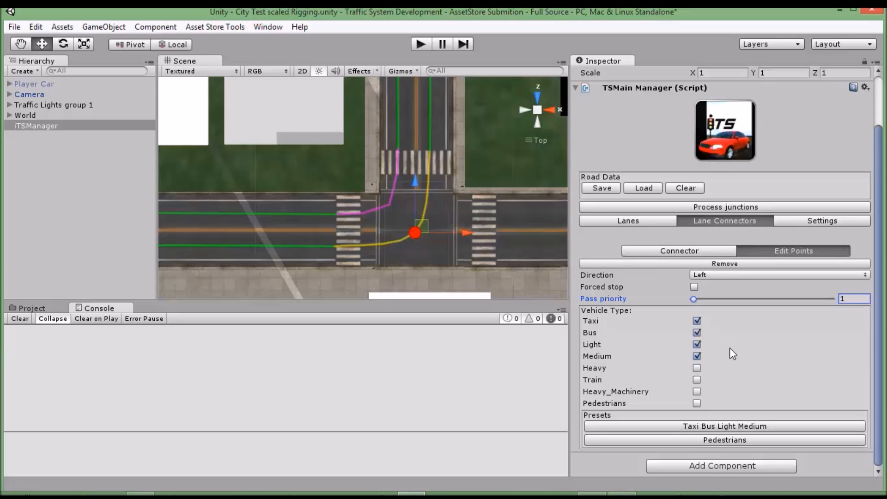
Step: Save the road data to RoadData.xml in the Assets folder, replacing the existing file
scroll(386, 168, "down", 8)
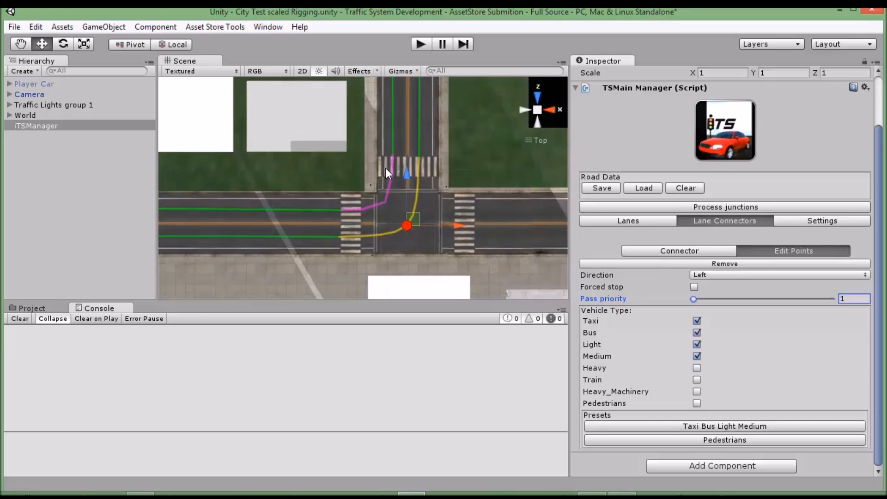
scroll(423, 232, "down", 6)
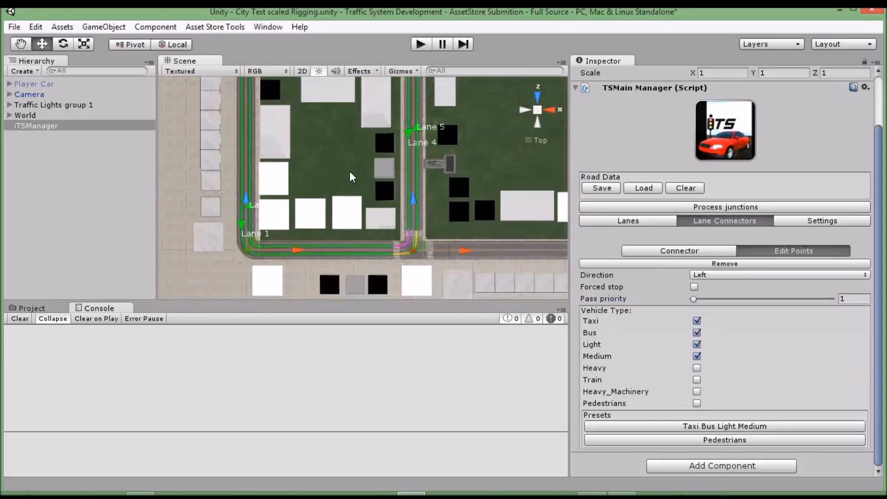
middle_click_drag(350, 171, 370, 231)
scroll(371, 231, "down", 5)
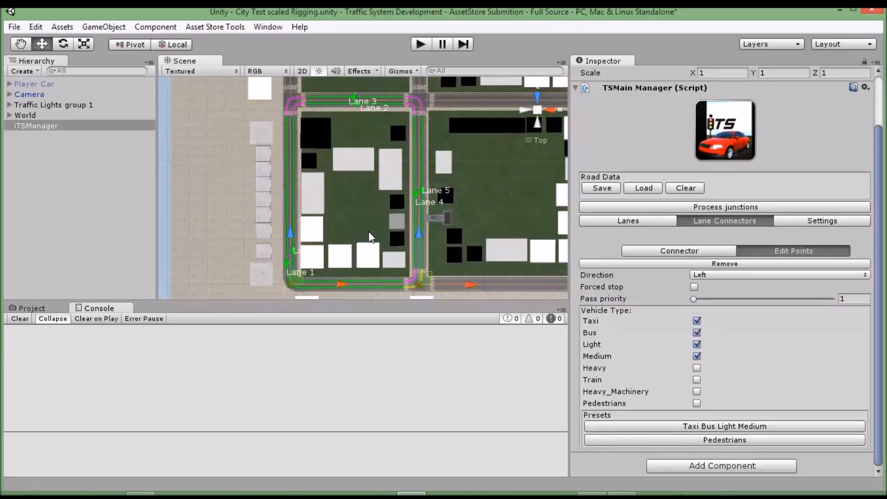
left_click(603, 189)
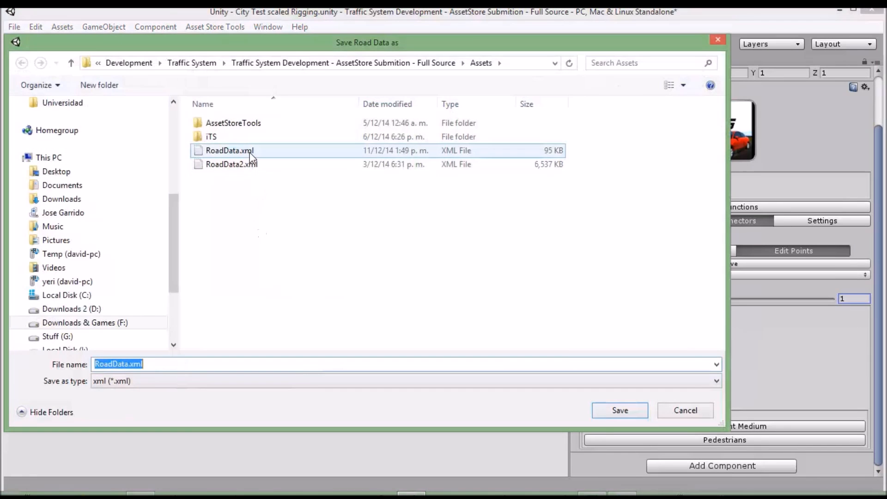
double_click(249, 152)
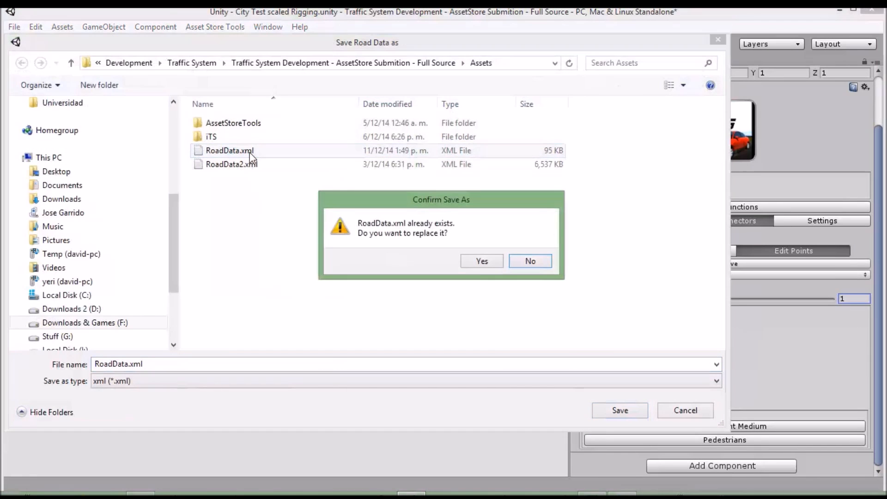
left_click(480, 264)
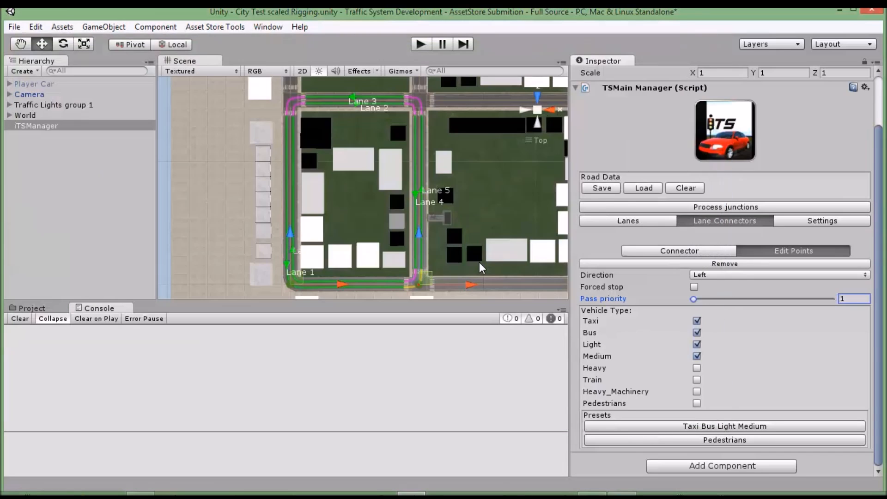
Step: Clear all road data from the scene and reload it from RoadData.xml
left_click(688, 189)
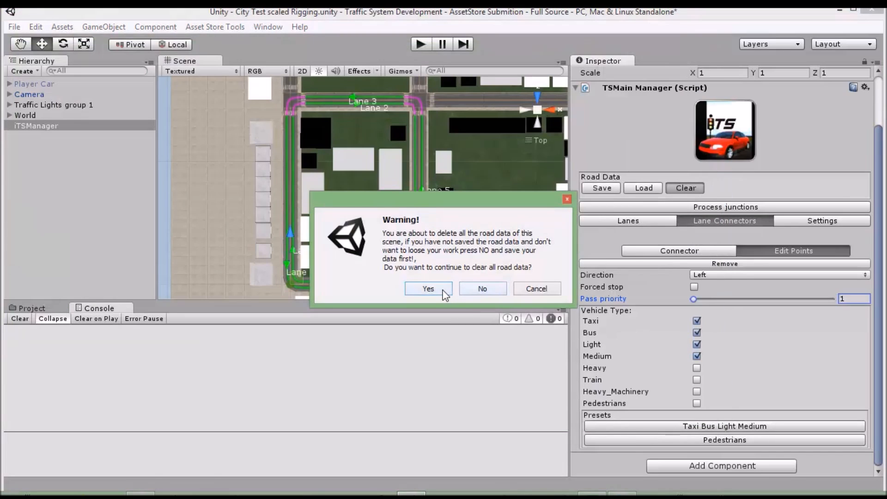
left_click(441, 290)
left_click(632, 251)
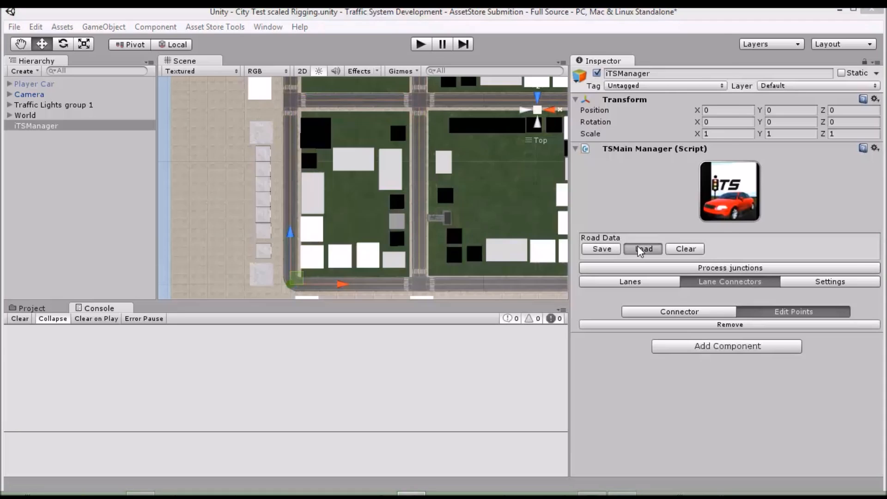
double_click(290, 149)
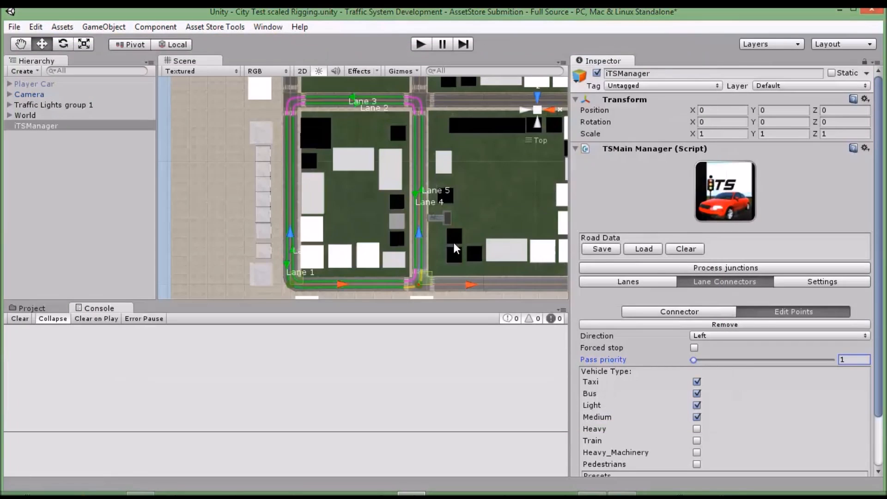
Step: Load the road data from RoadData2.xml and look over the city-wide lane network down to the roundabout
left_click(650, 249)
left_click(269, 165)
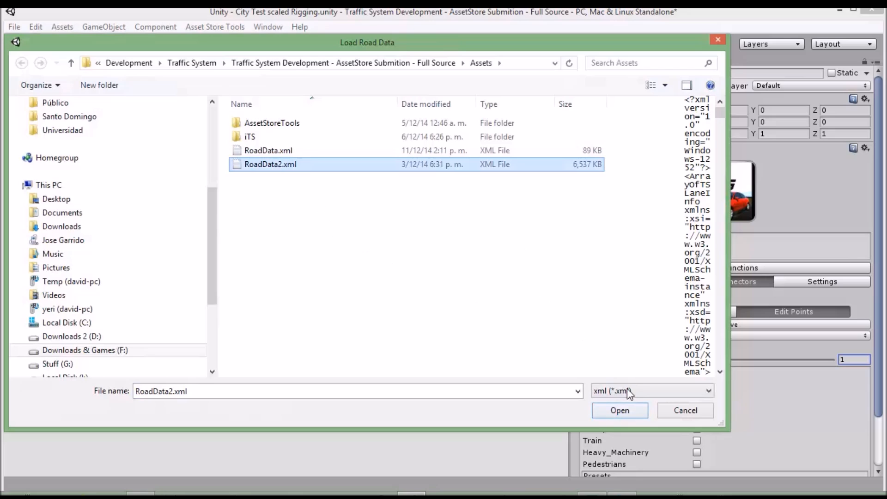
left_click(617, 411)
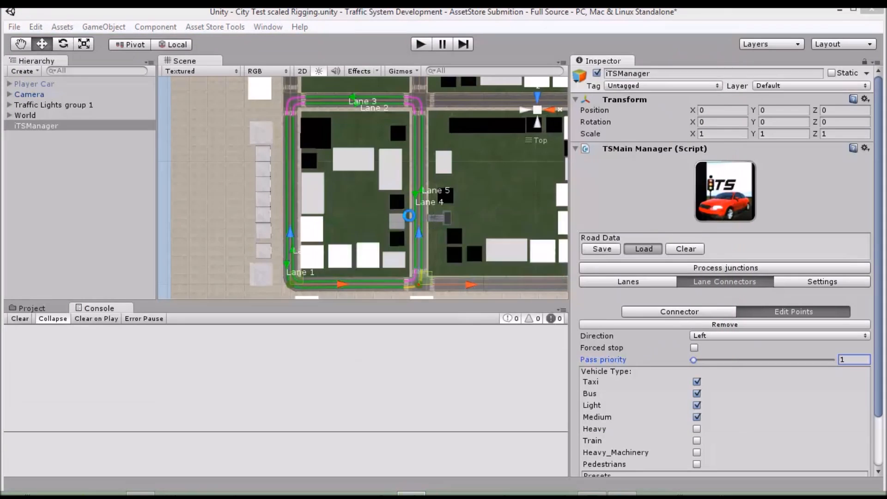
scroll(410, 216, "down", 15)
scroll(410, 202, "down", 5)
middle_click_drag(322, 208, 103, 339)
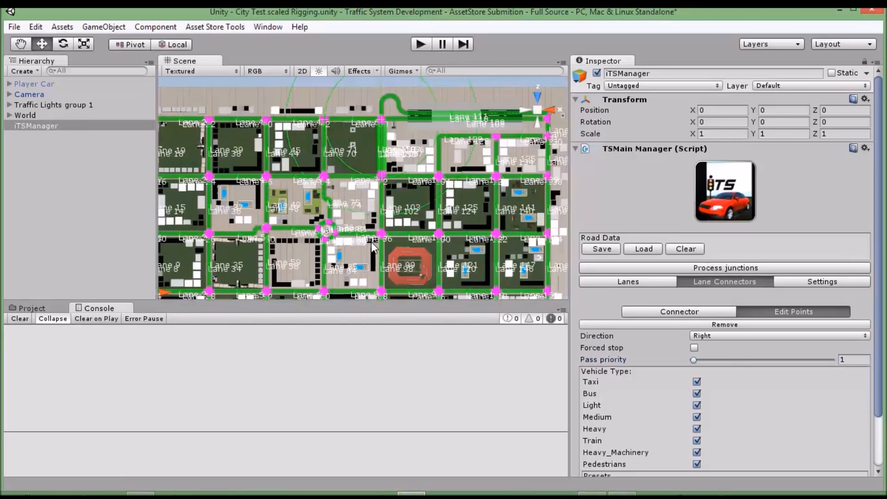
scroll(371, 243, "up", 8)
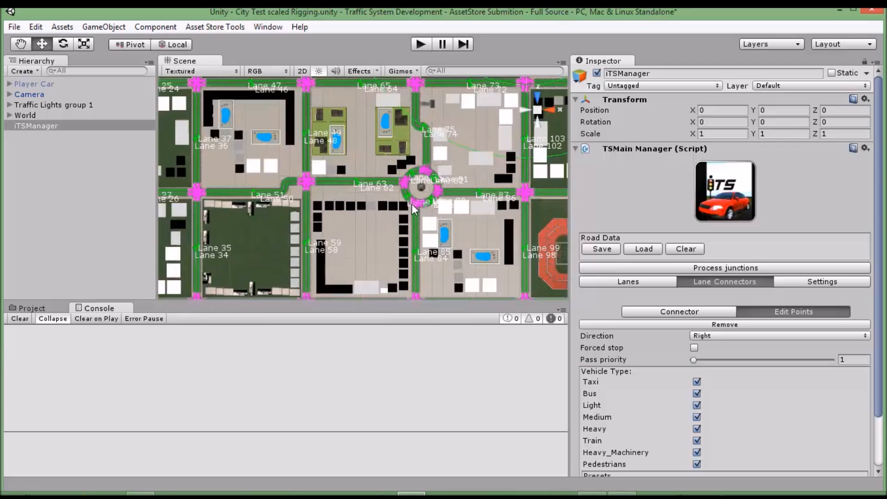
Step: Examine the lanes and connectors at the roundabout and at the crosswalk T-junction near the city's outer corner
scroll(412, 204, "up", 8)
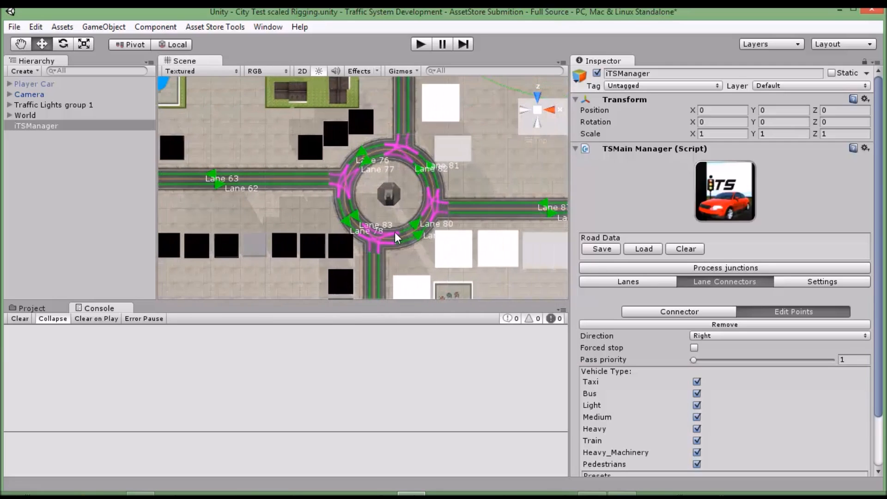
scroll(394, 232, "up", 3)
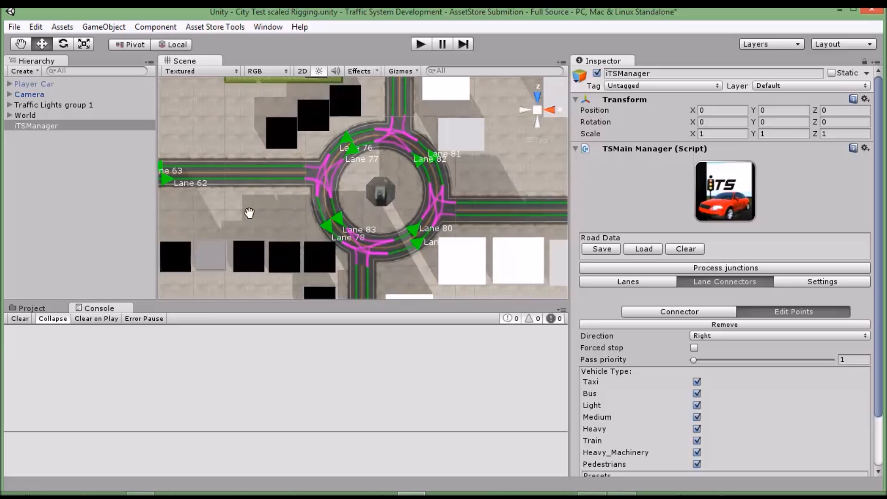
middle_click_drag(249, 213, 342, 203)
scroll(342, 204, "down", 10)
middle_click_drag(403, 159, 542, 113)
middle_click_drag(342, 180, 401, 133)
scroll(379, 150, "up", 10)
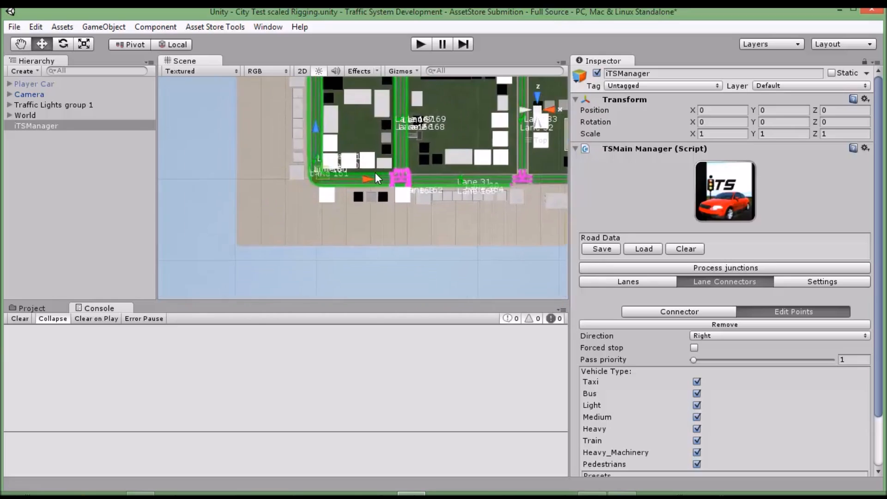
middle_click_drag(491, 162, 340, 202)
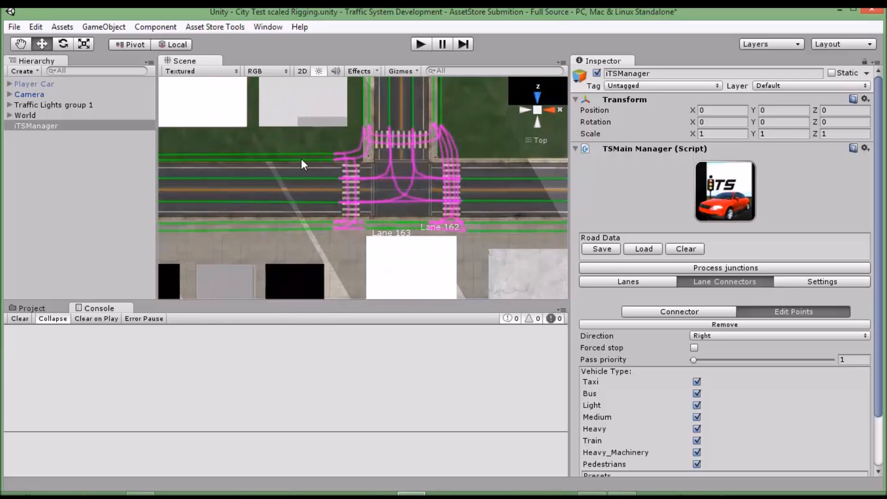
Step: In lane editing mode, select each of the two sidewalk lanes above the road west of the T-junction and review its width, vehicle types and total distance
left_click(597, 283)
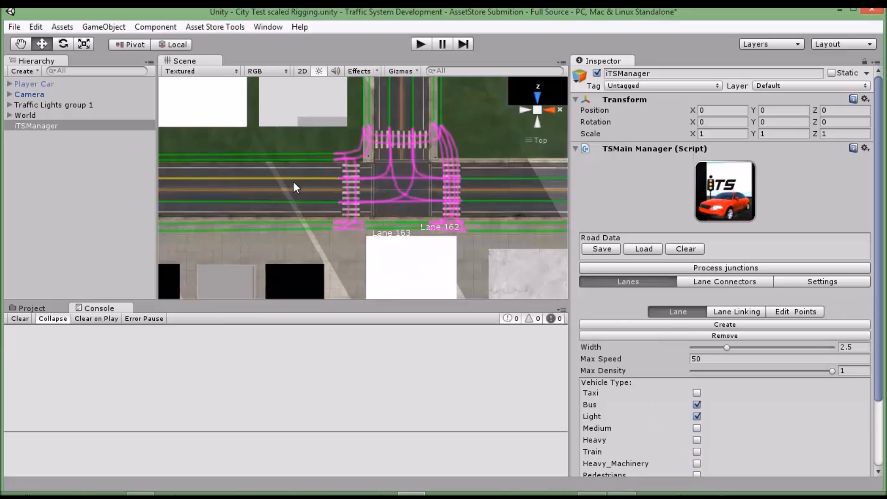
left_click(321, 154)
scroll(707, 407, "down", 3)
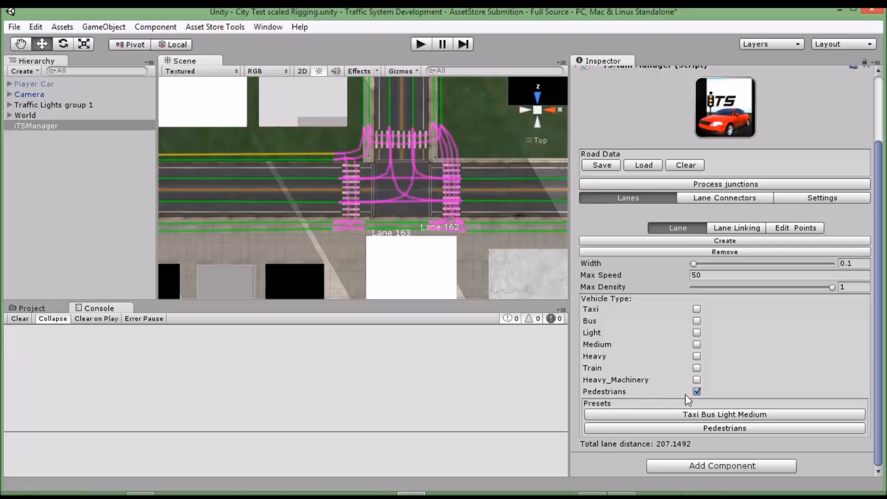
left_click(326, 161)
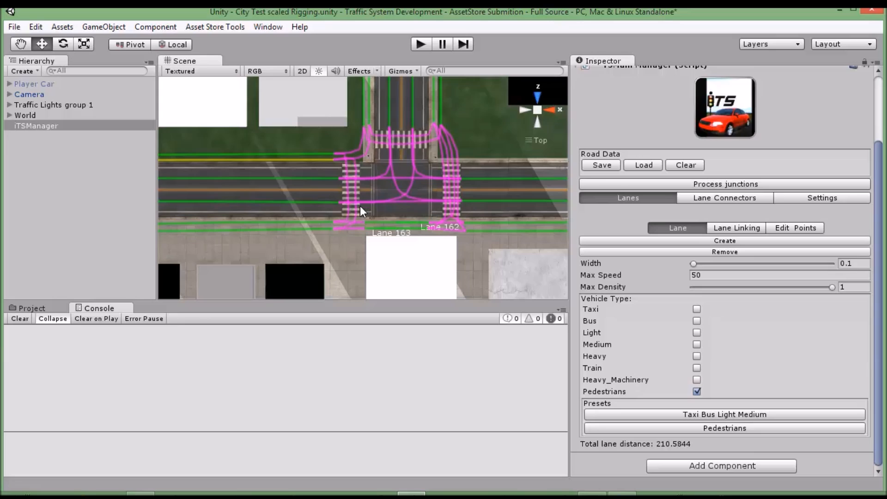
scroll(712, 389, "up", 2)
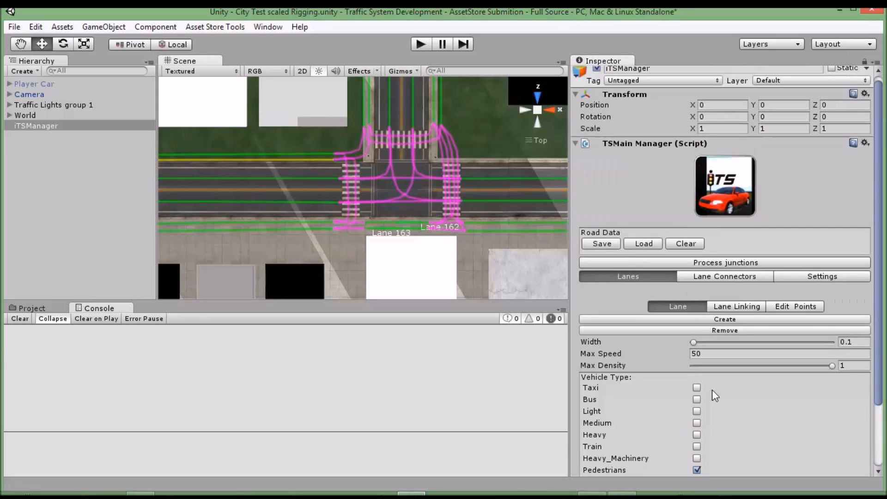
scroll(712, 389, "down", 2)
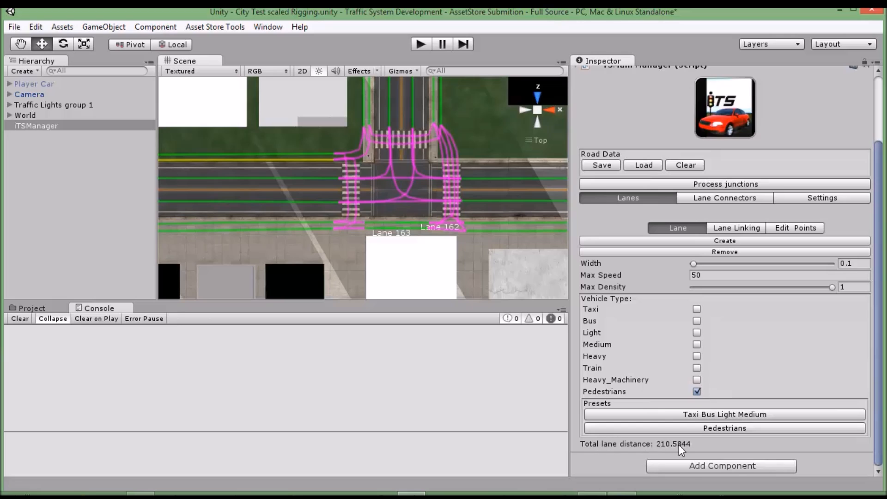
Step: Trace the selected pedestrian lane from the T-junction around the city's corner and up to the next intersection
scroll(262, 174, "down", 5)
middle_click_drag(263, 174, 489, 196)
scroll(439, 173, "down", 7)
middle_click_drag(370, 120, 332, 163)
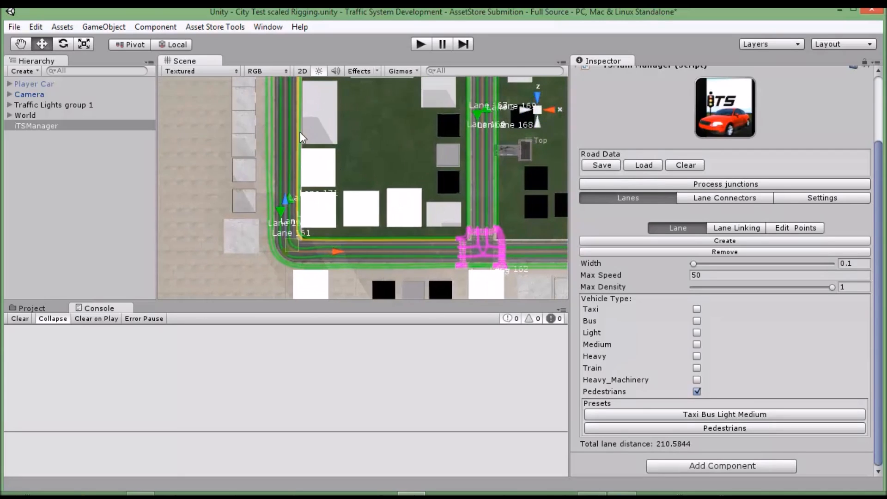
scroll(356, 126, "down", 3)
middle_click_drag(356, 126, 350, 171)
scroll(365, 123, "down", 4)
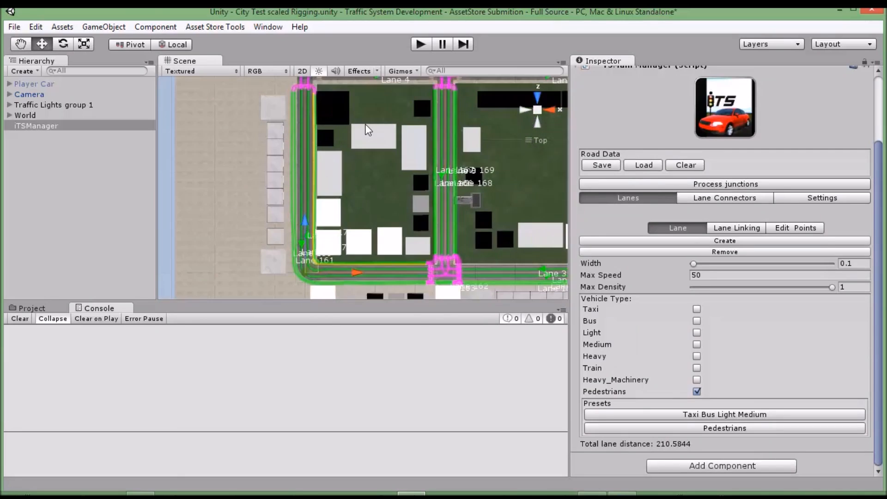